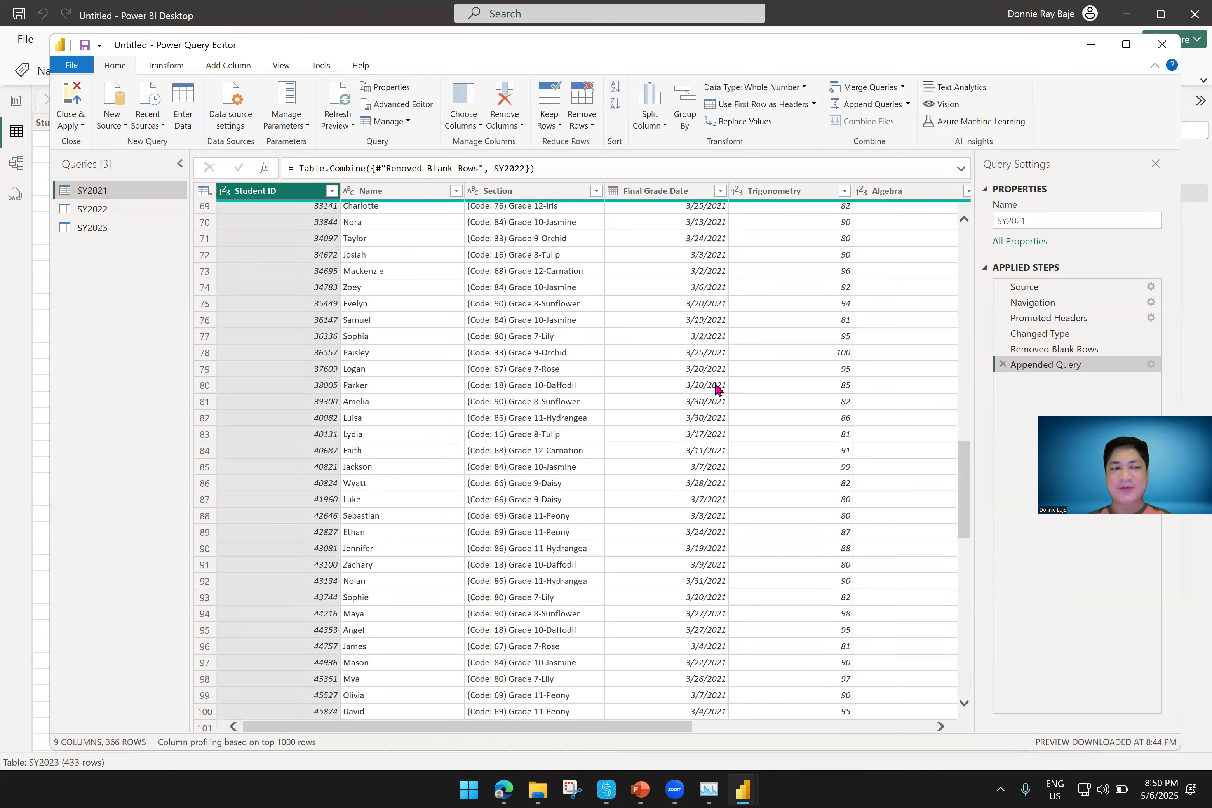
Review the Final Grade Date filter values in SY2021 without filtering, and delete the query's Appended Query step
scroll(719, 389, up, 12)
scroll(908, 278, down, 6)
click(721, 190)
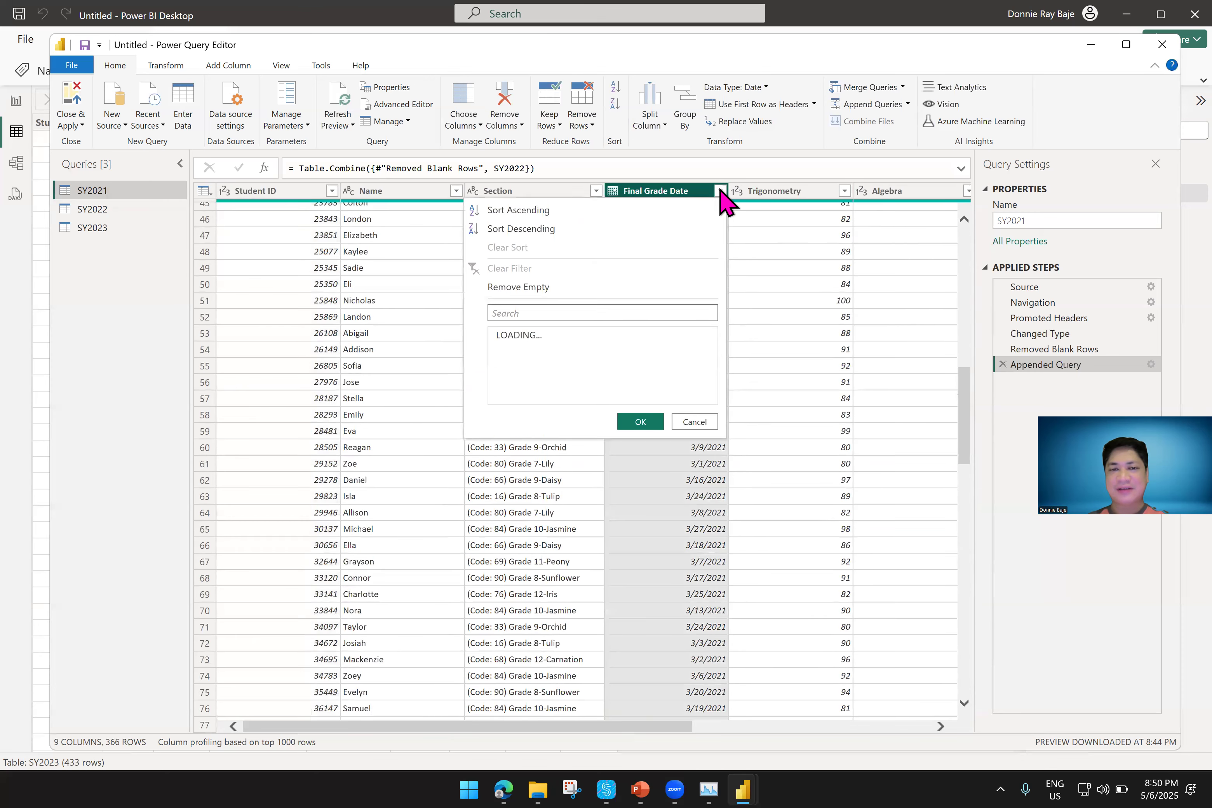
drag(715, 385, 717, 527)
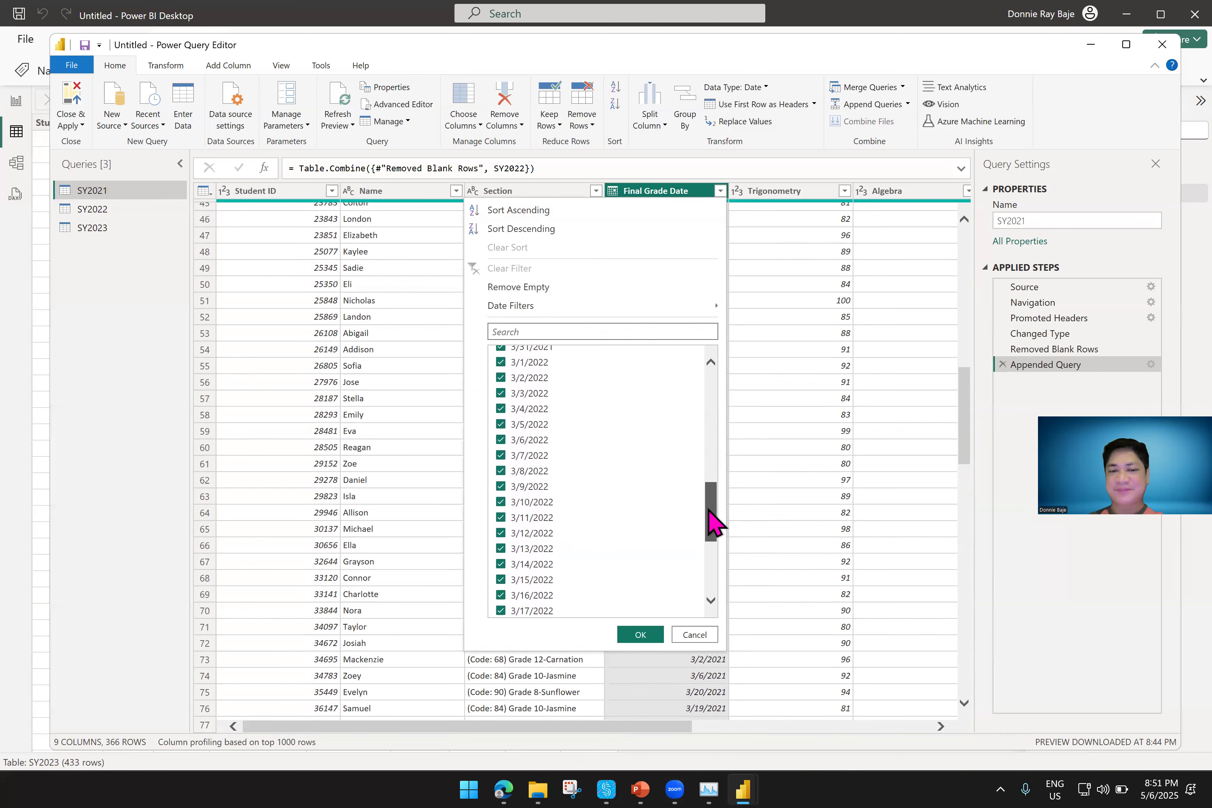
click(698, 639)
scroll(736, 412, up, 9)
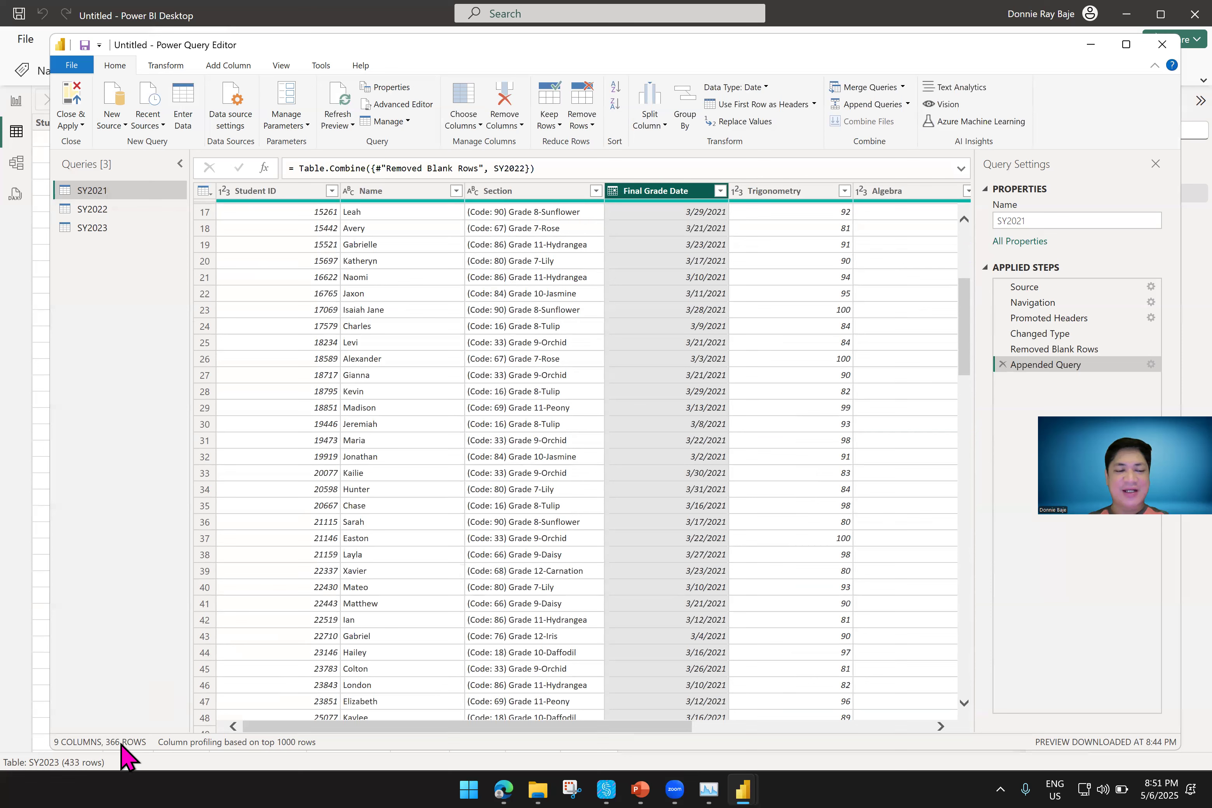
click(1002, 364)
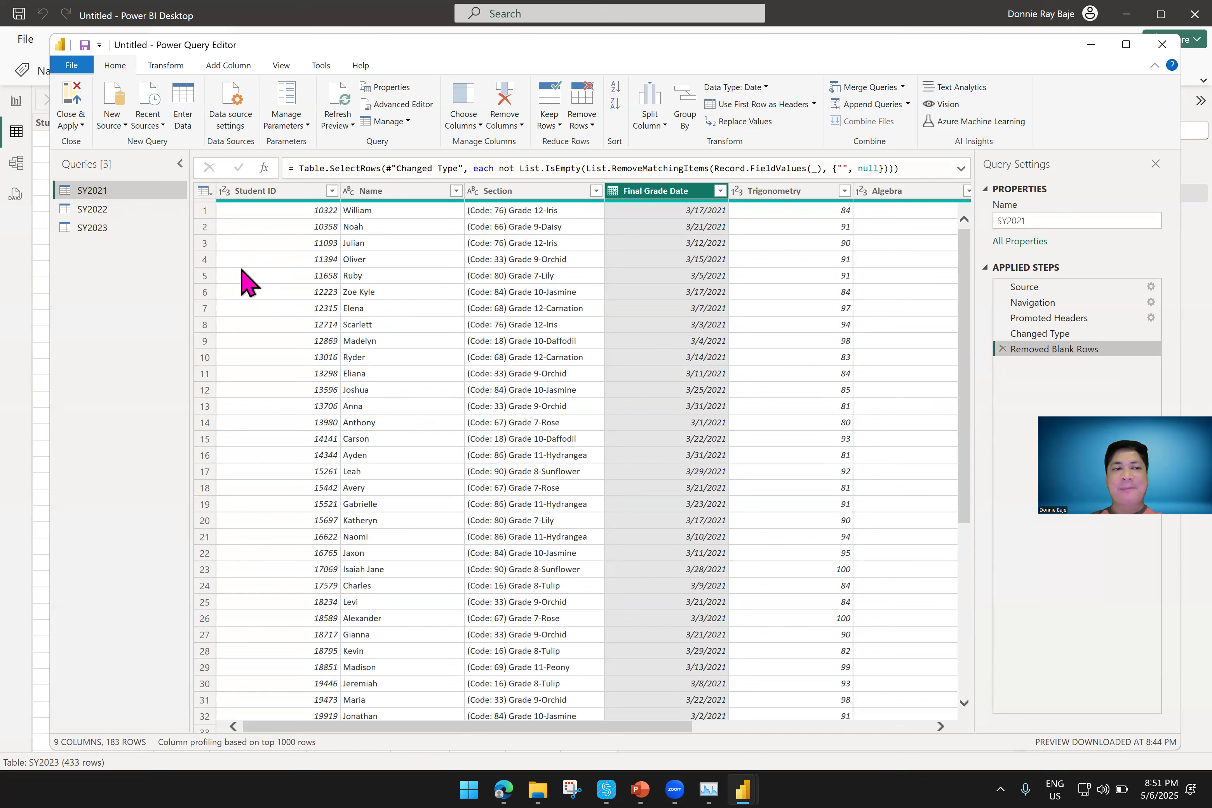
Move the Section column ahead of Name in the SY2023 query and compare its column order with SY2021
click(112, 228)
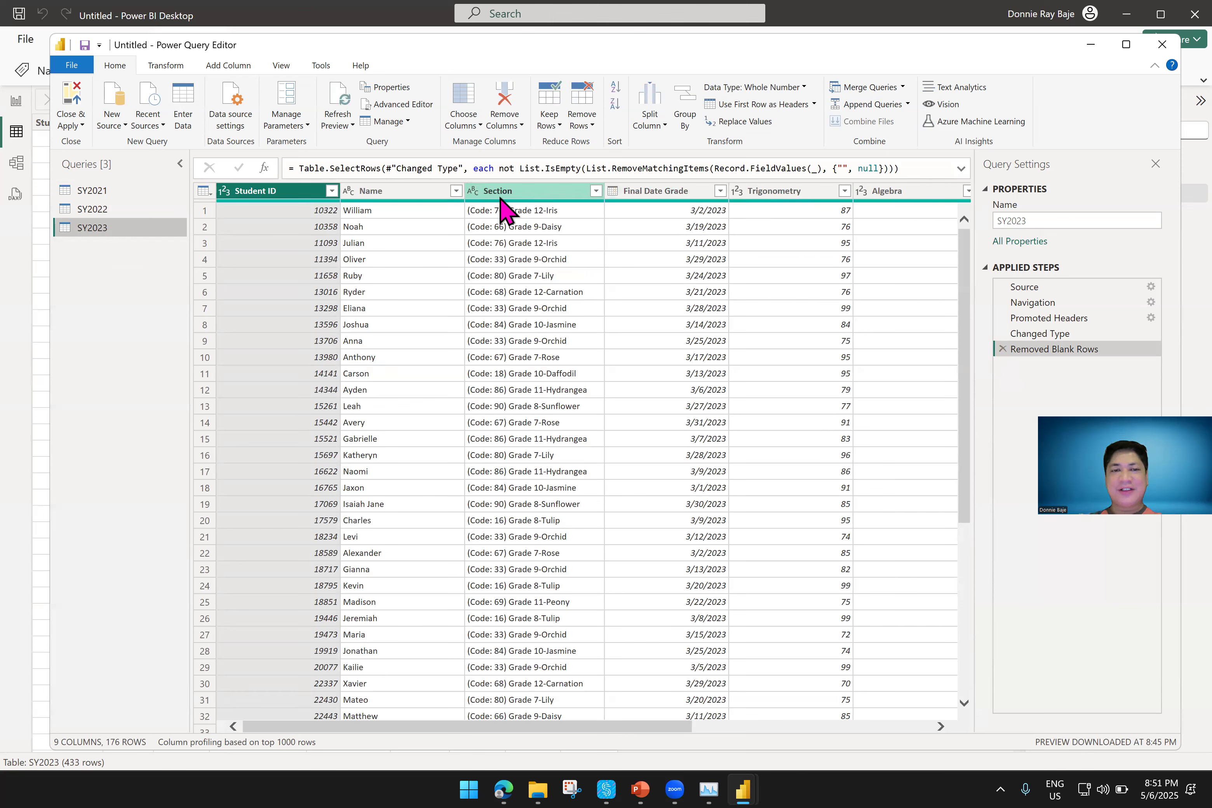
drag(501, 206, 413, 206)
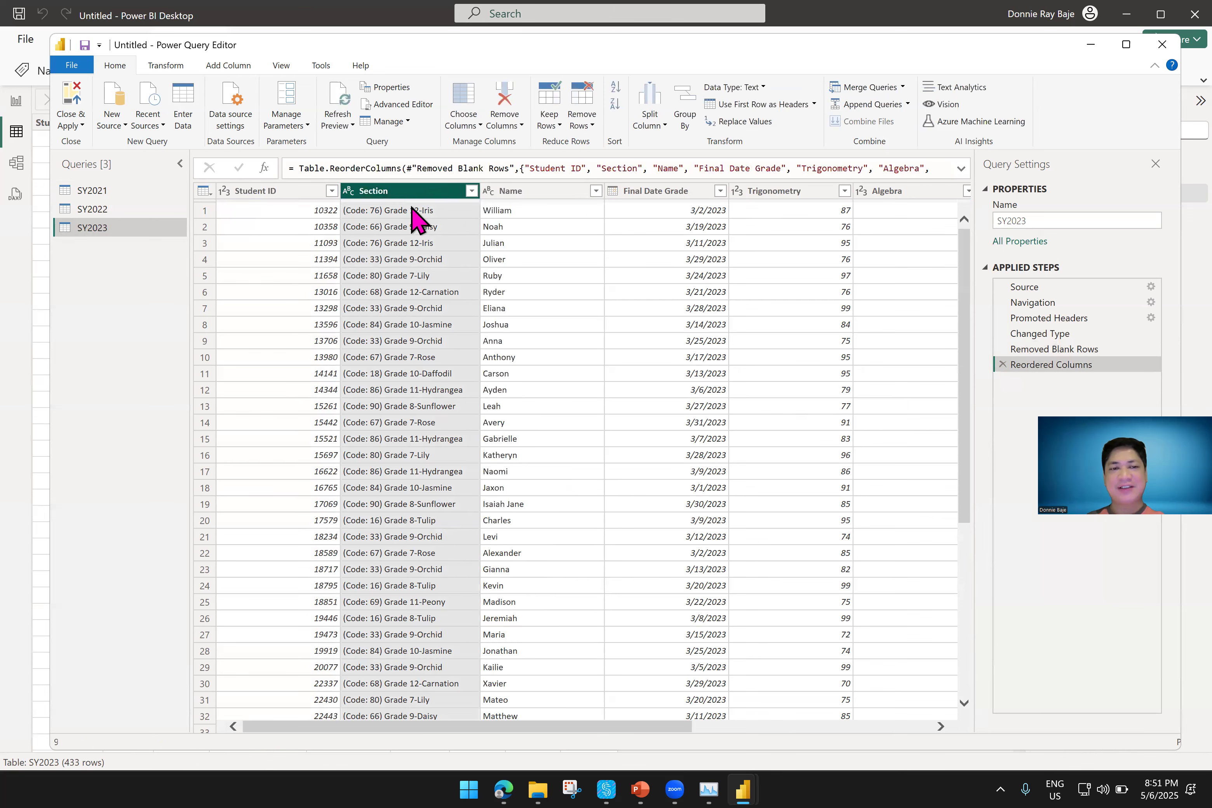
click(107, 211)
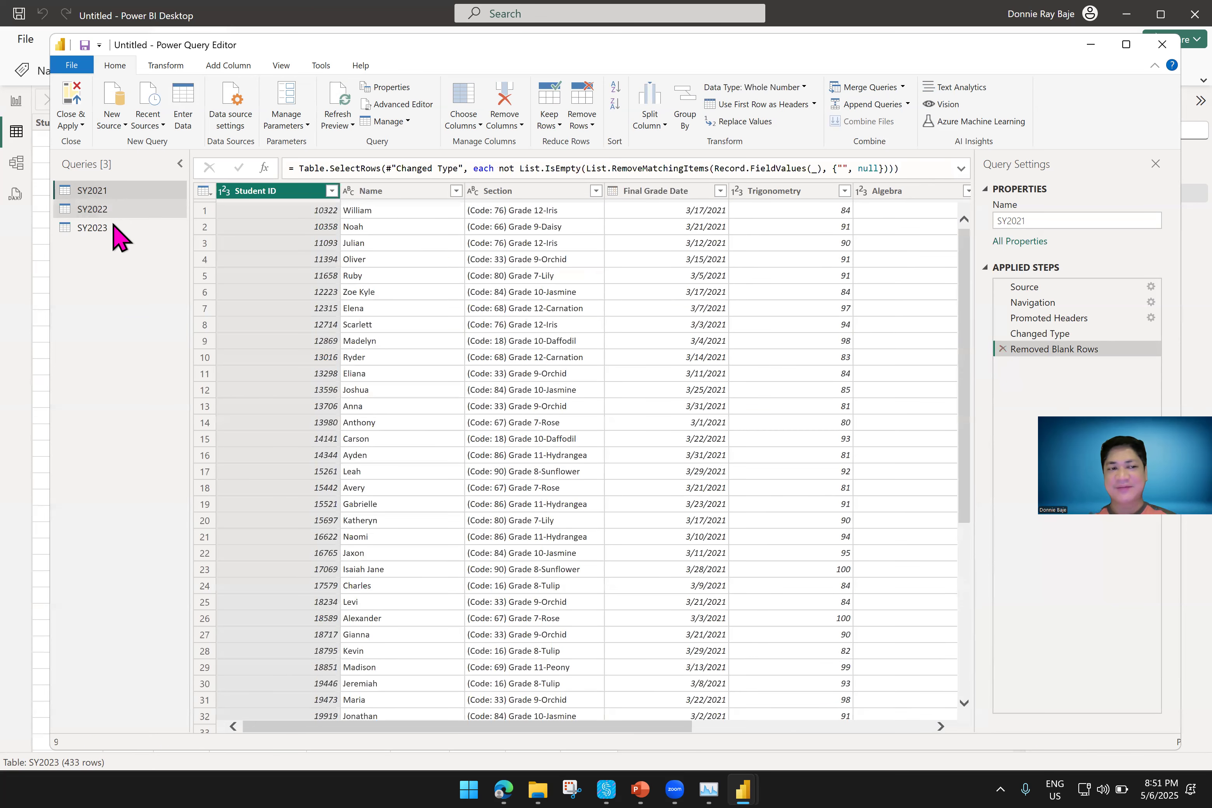
click(115, 229)
click(113, 196)
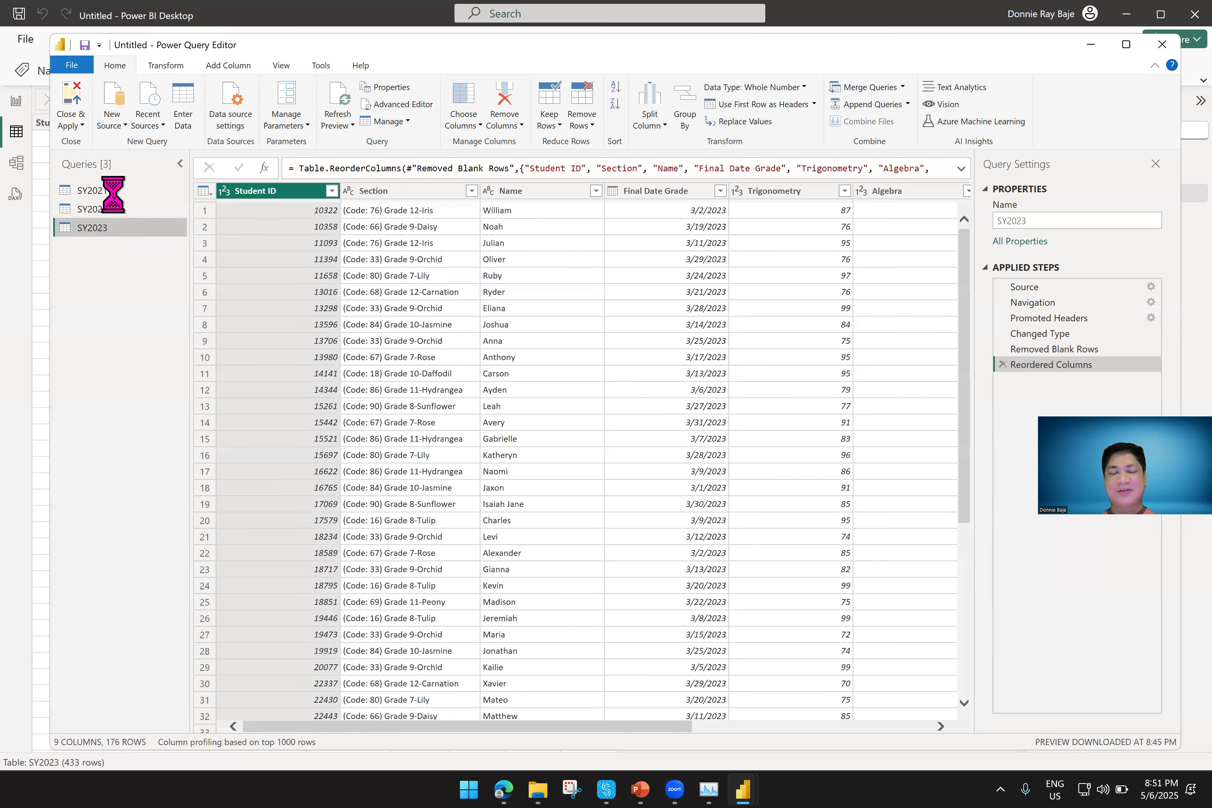
click(113, 224)
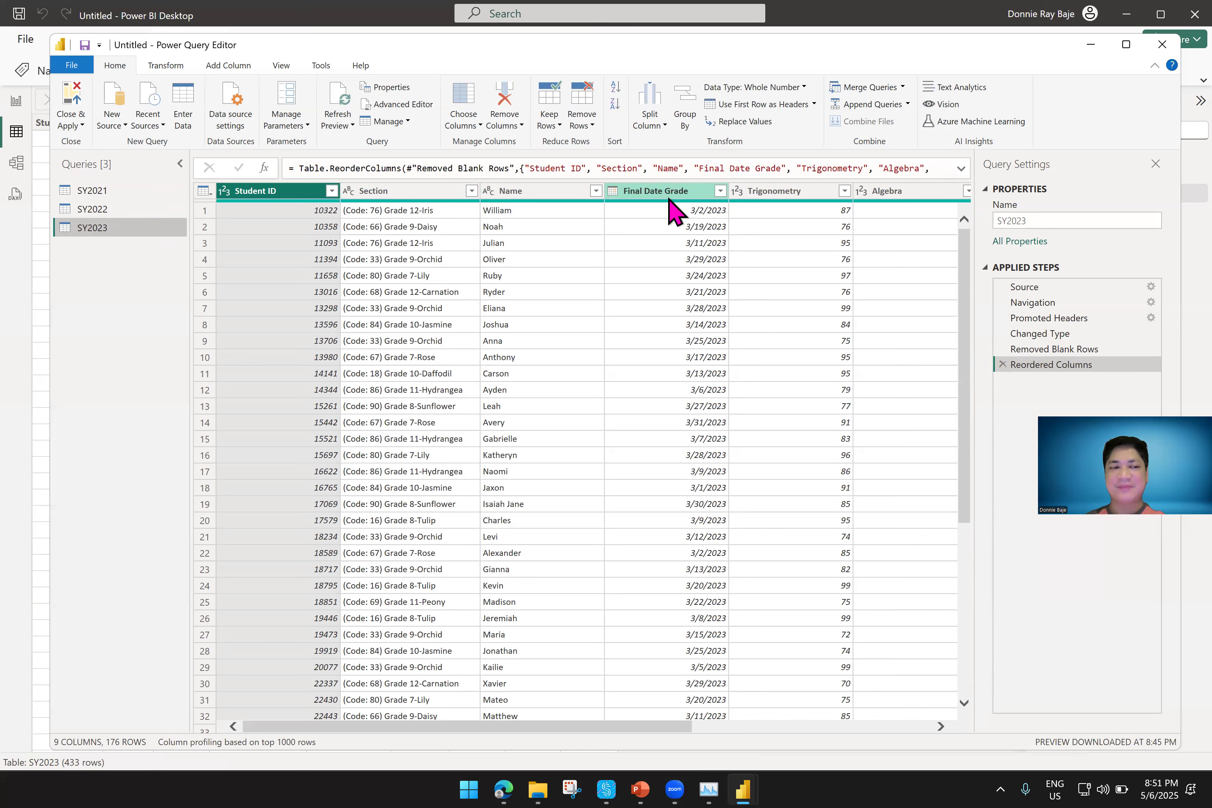
Append SY2021, SY2022 and SY2023 as a new query, using the option for three or more tables
click(151, 196)
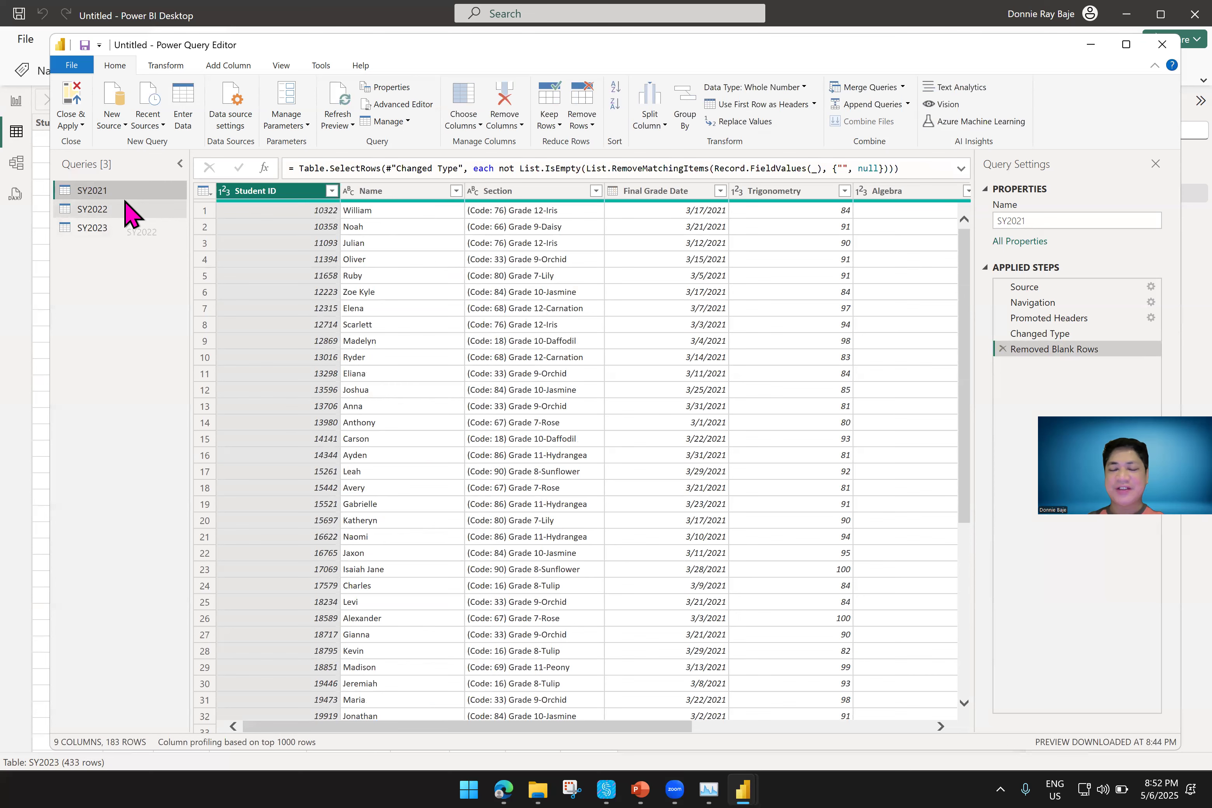
click(909, 105)
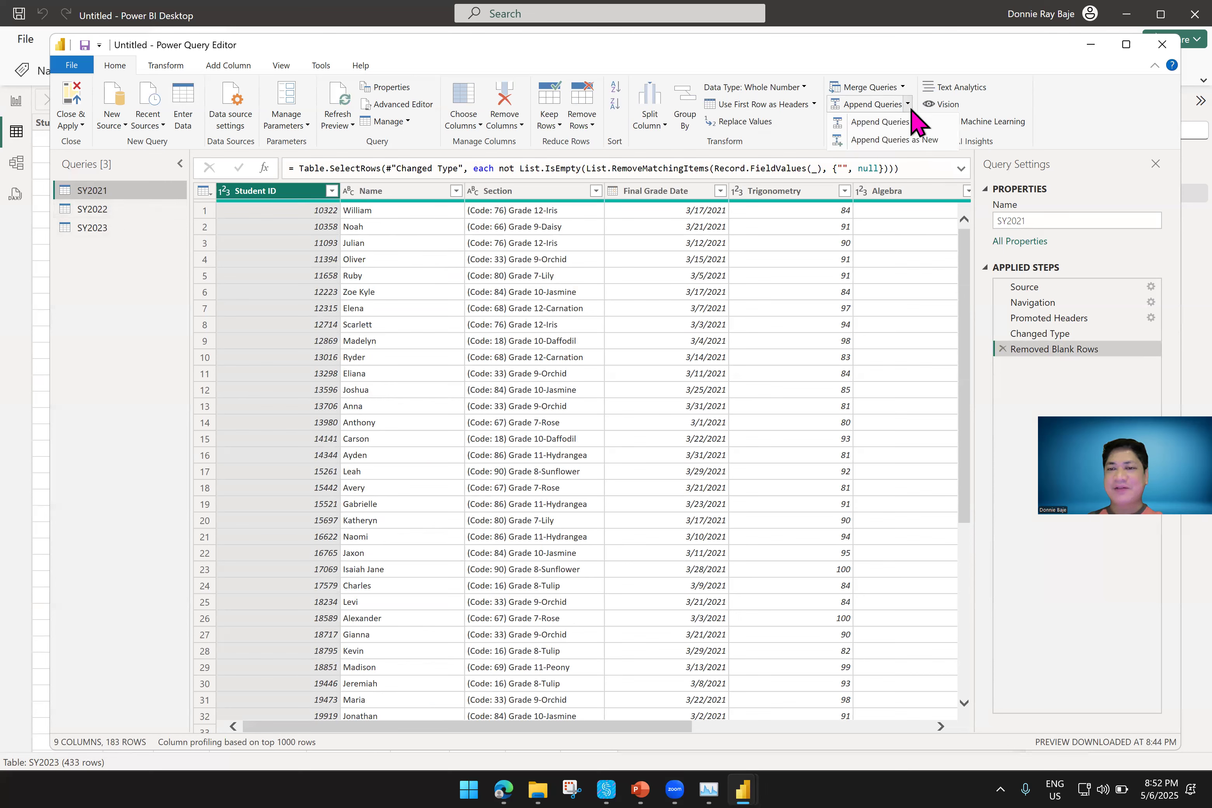
click(887, 157)
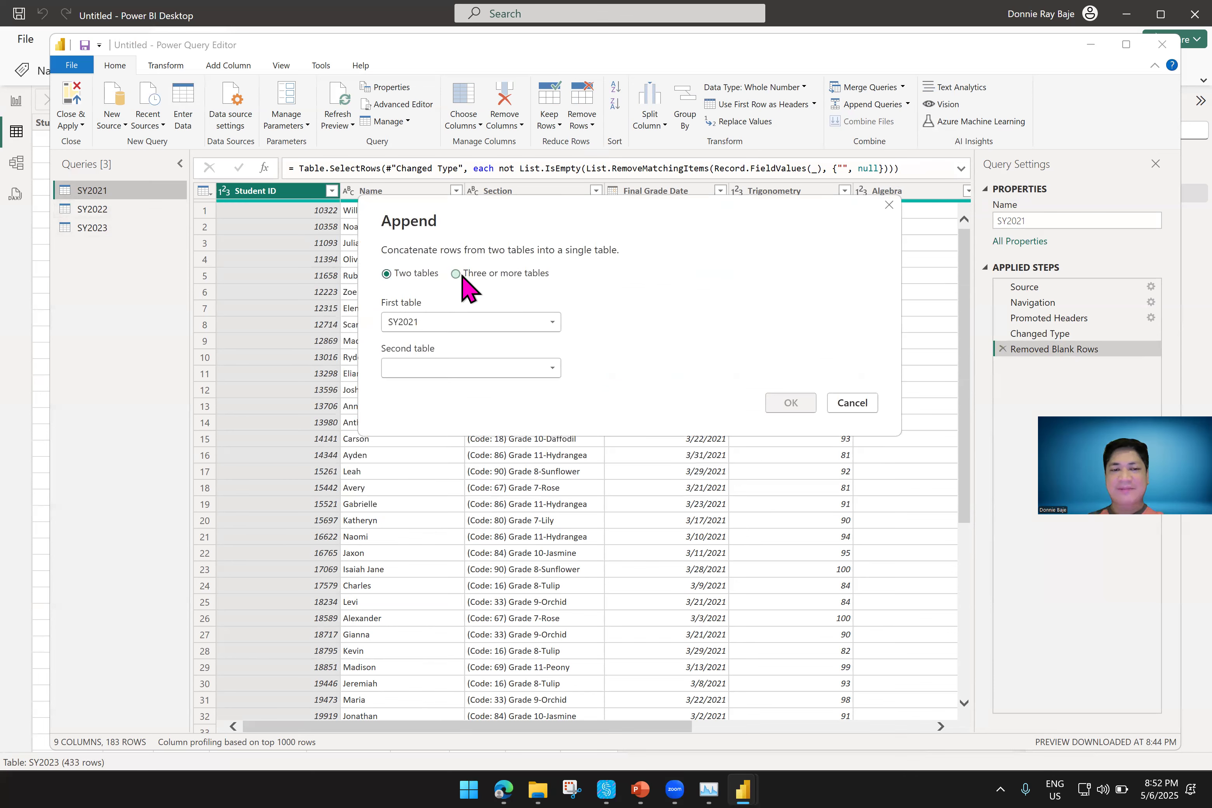
click(456, 274)
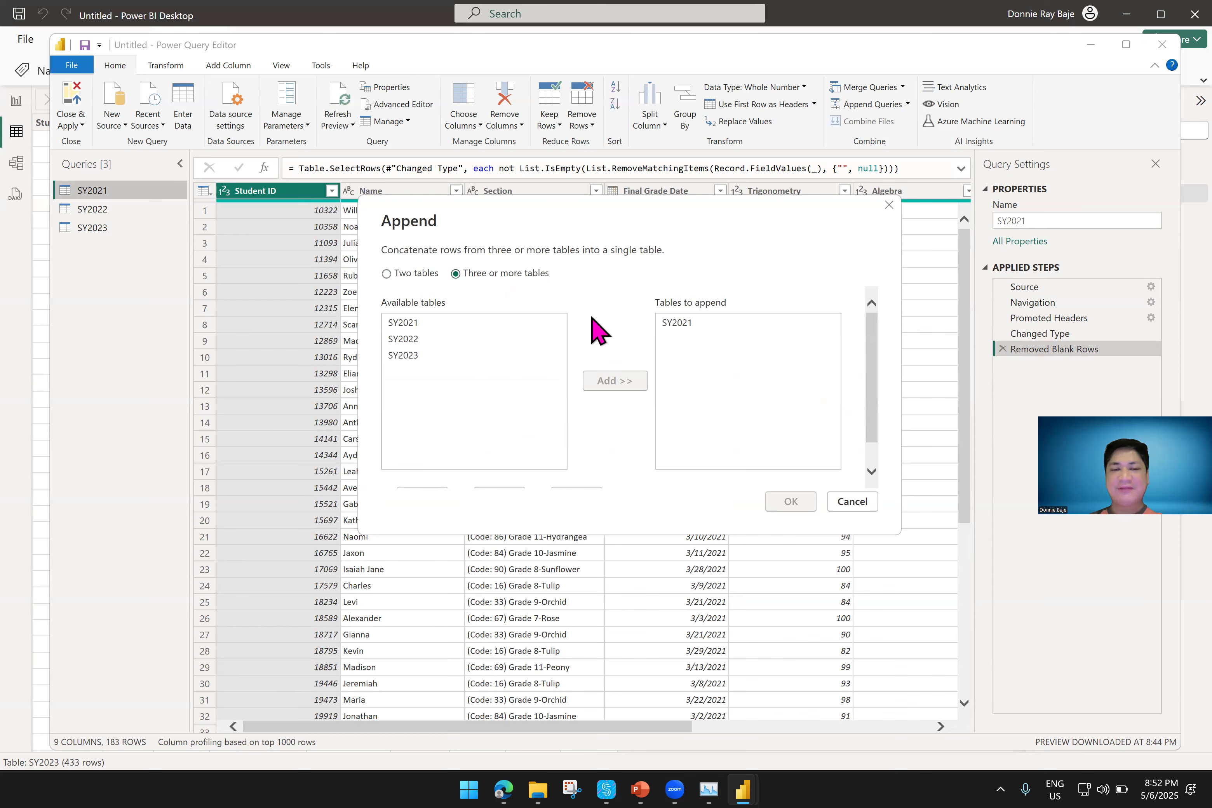
click(442, 339)
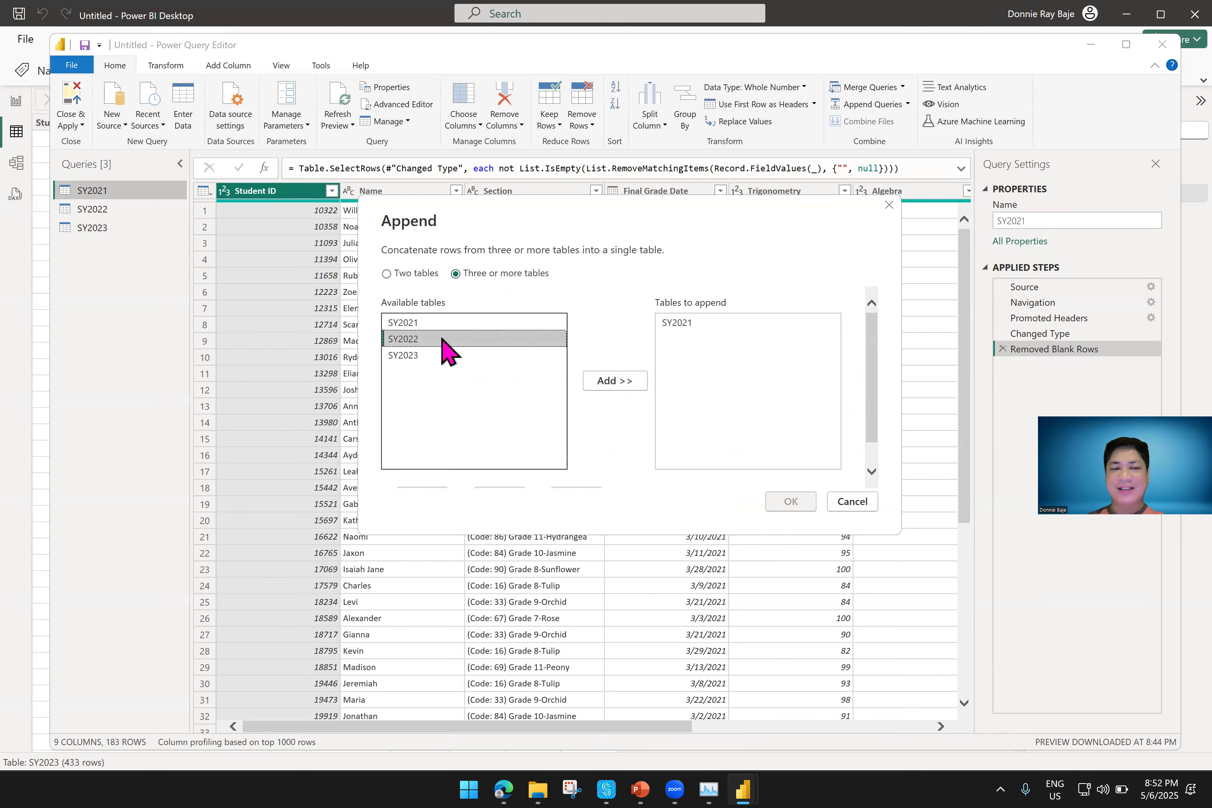
click(610, 382)
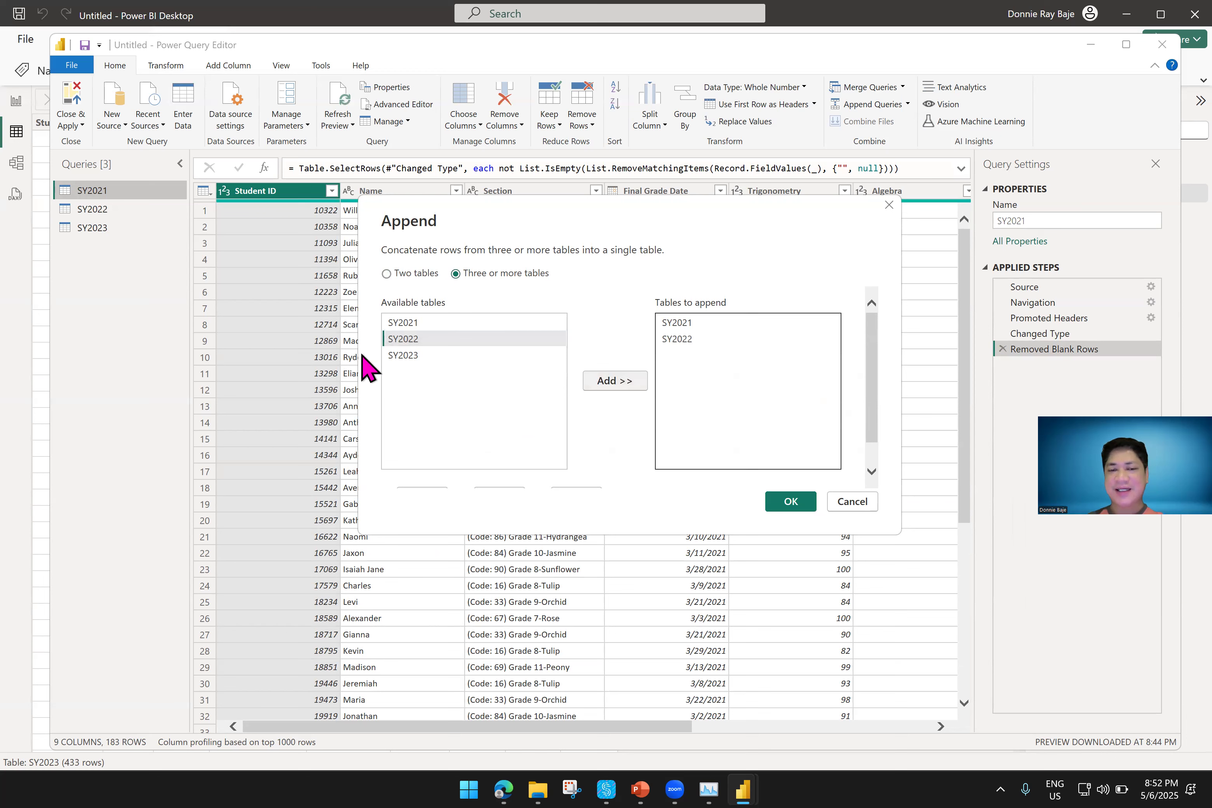
click(410, 356)
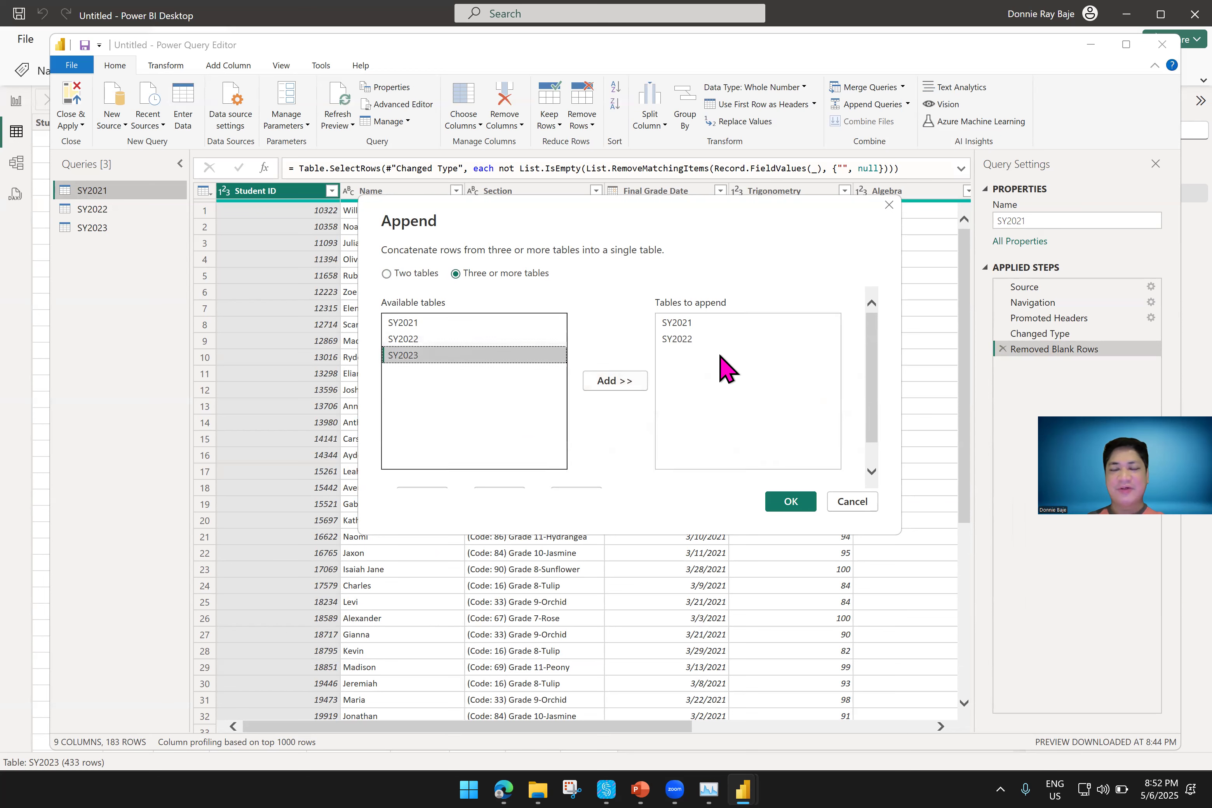
click(634, 381)
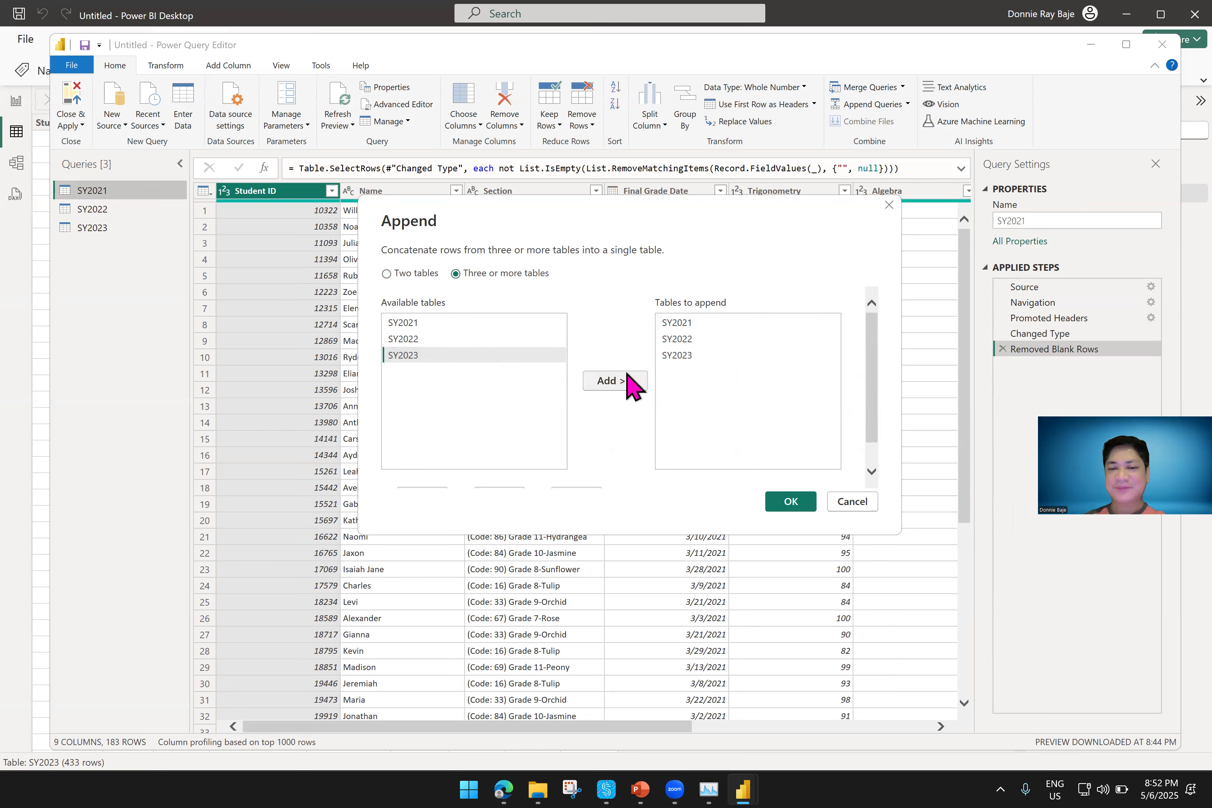
drag(880, 346, 879, 372)
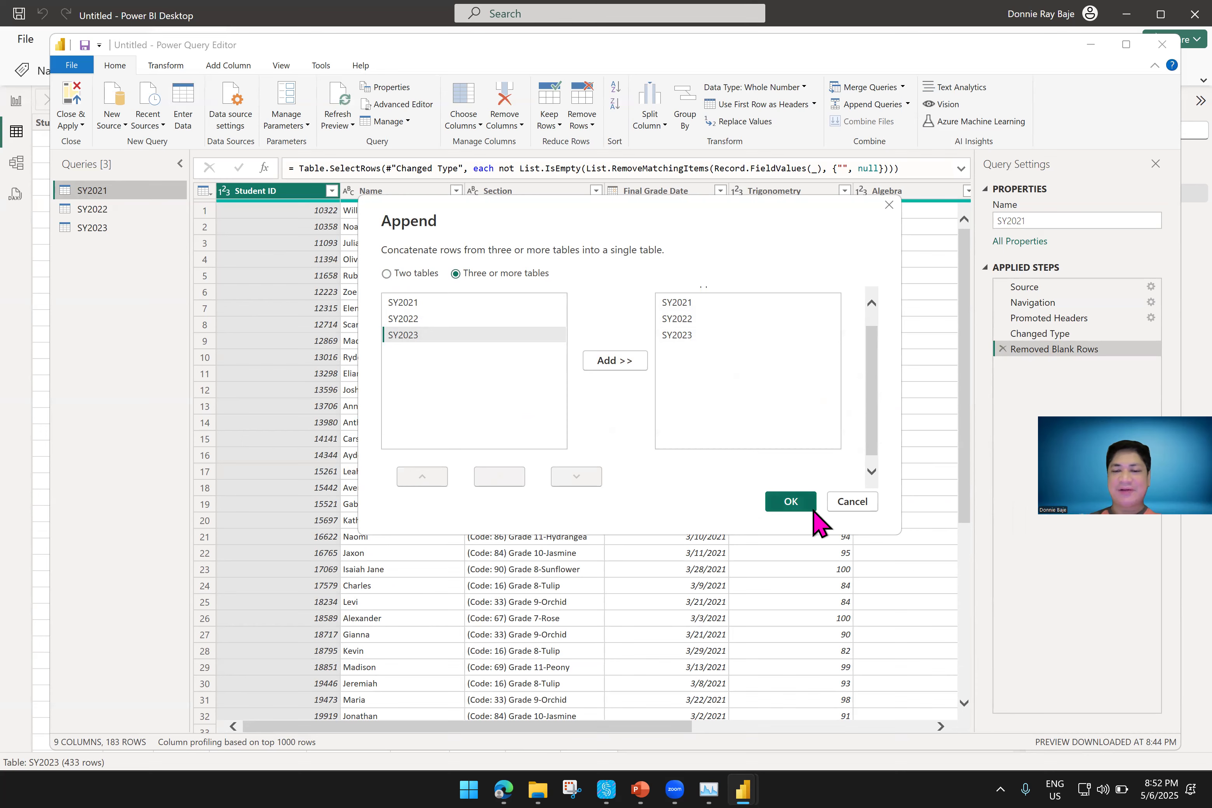
click(791, 501)
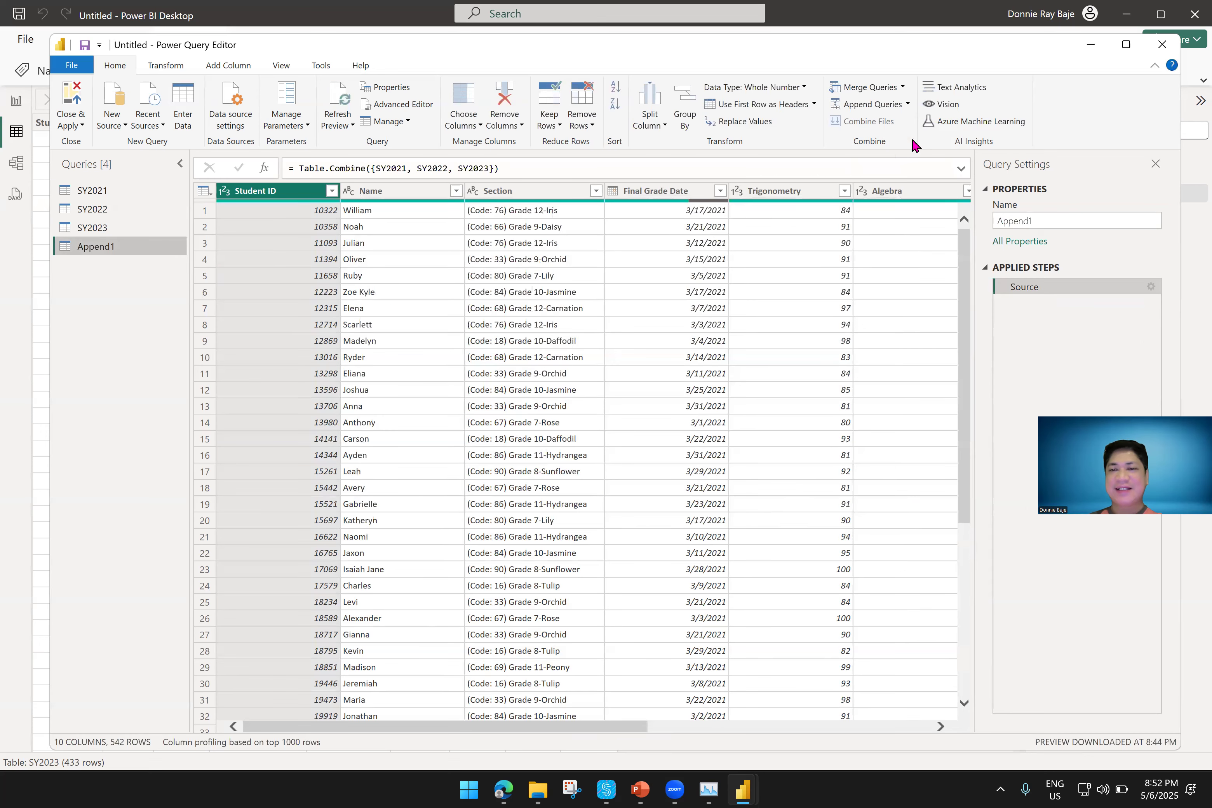
Compare the row counts and column order of SY2021, SY2022 and SY2023 with those of the new appended query
click(908, 103)
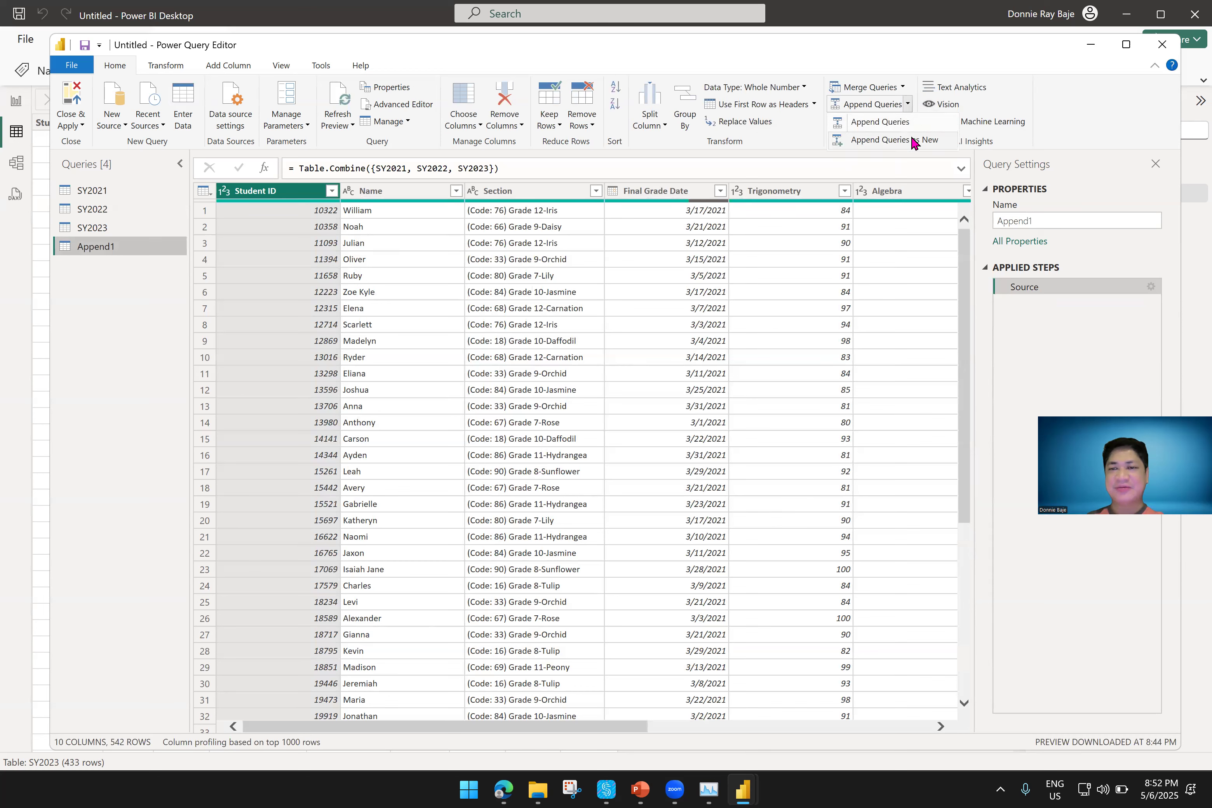
click(93, 326)
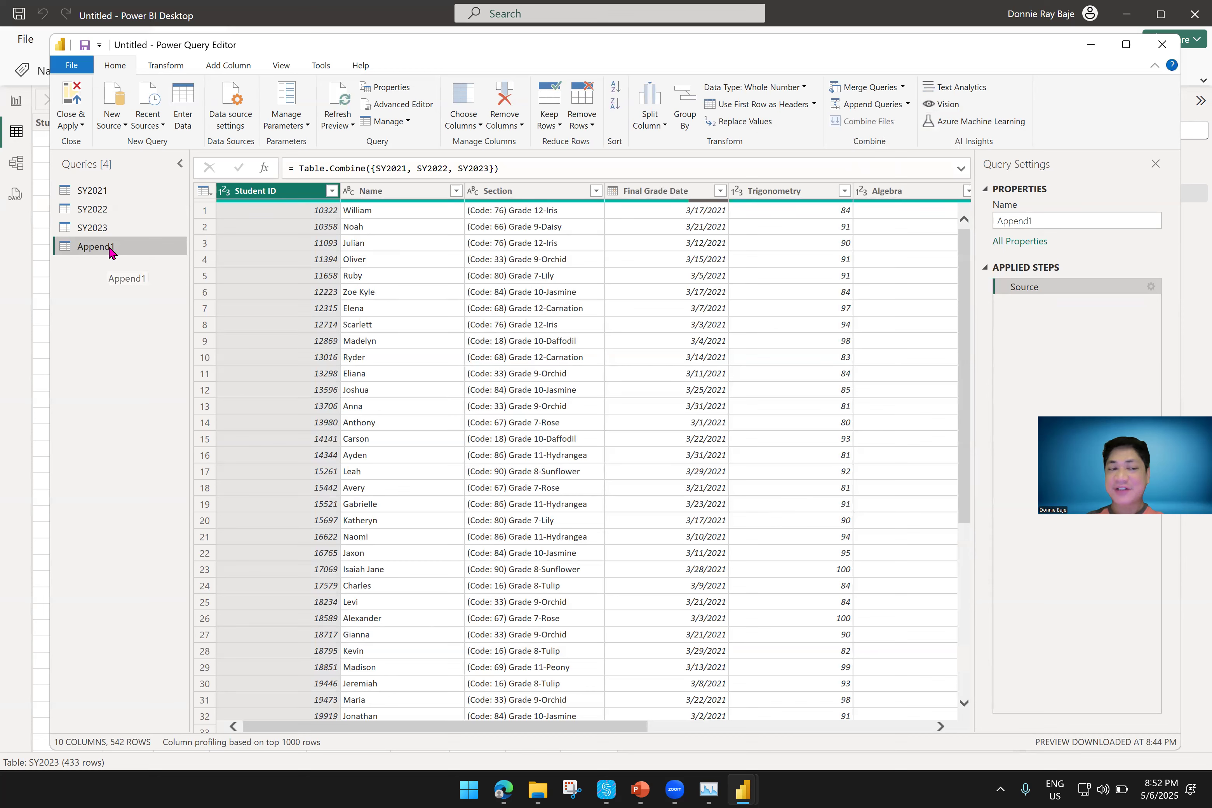
click(121, 196)
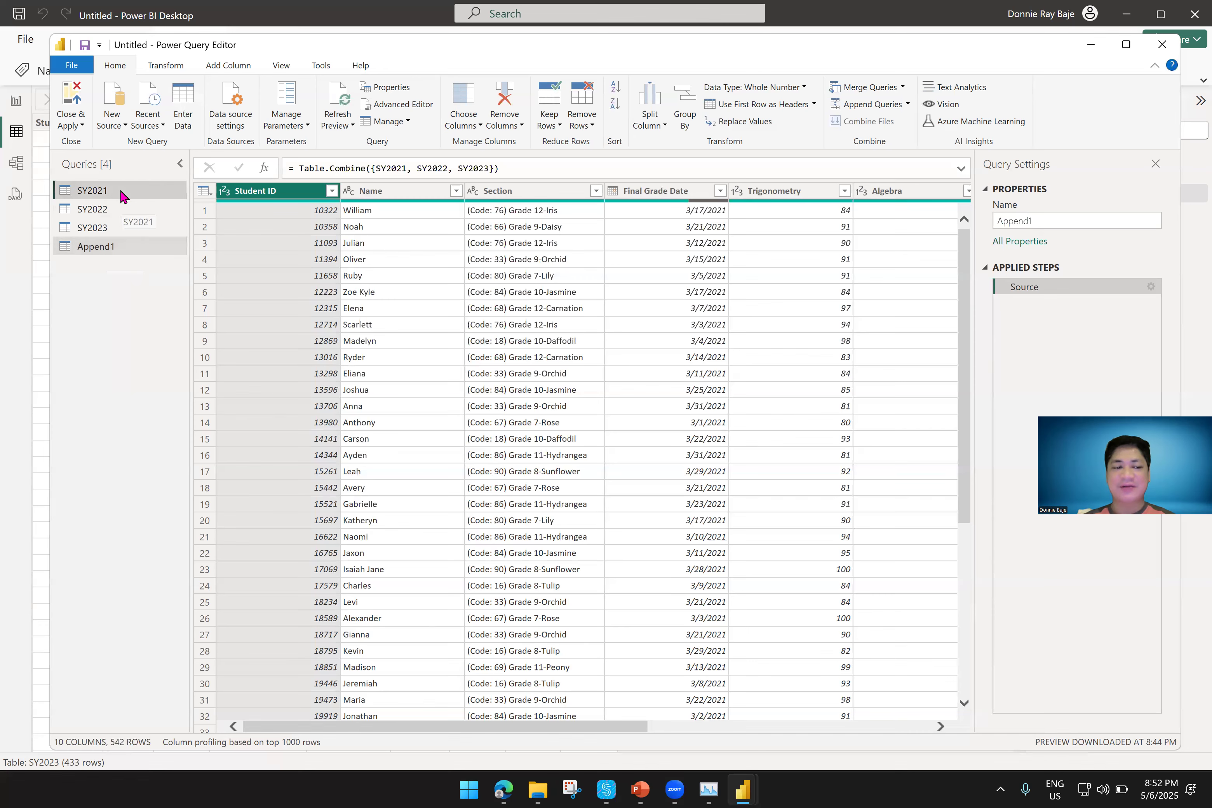
click(123, 207)
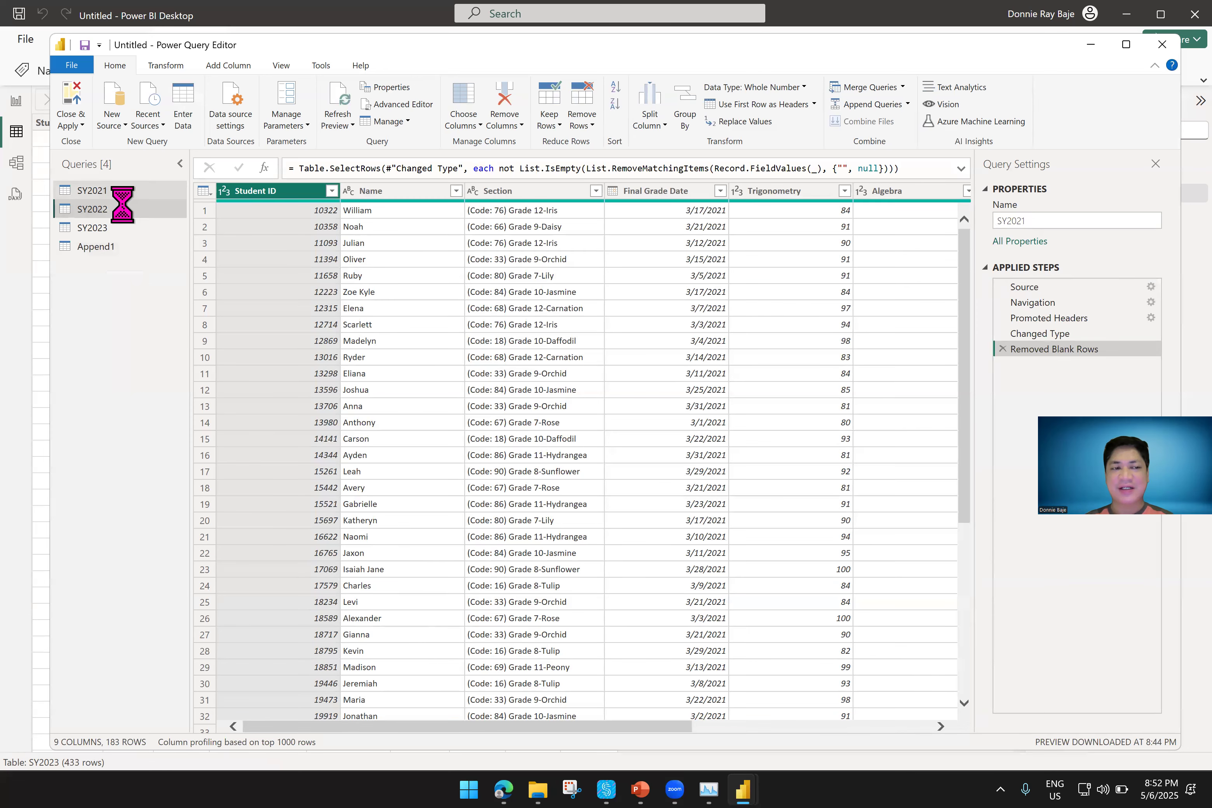
click(129, 246)
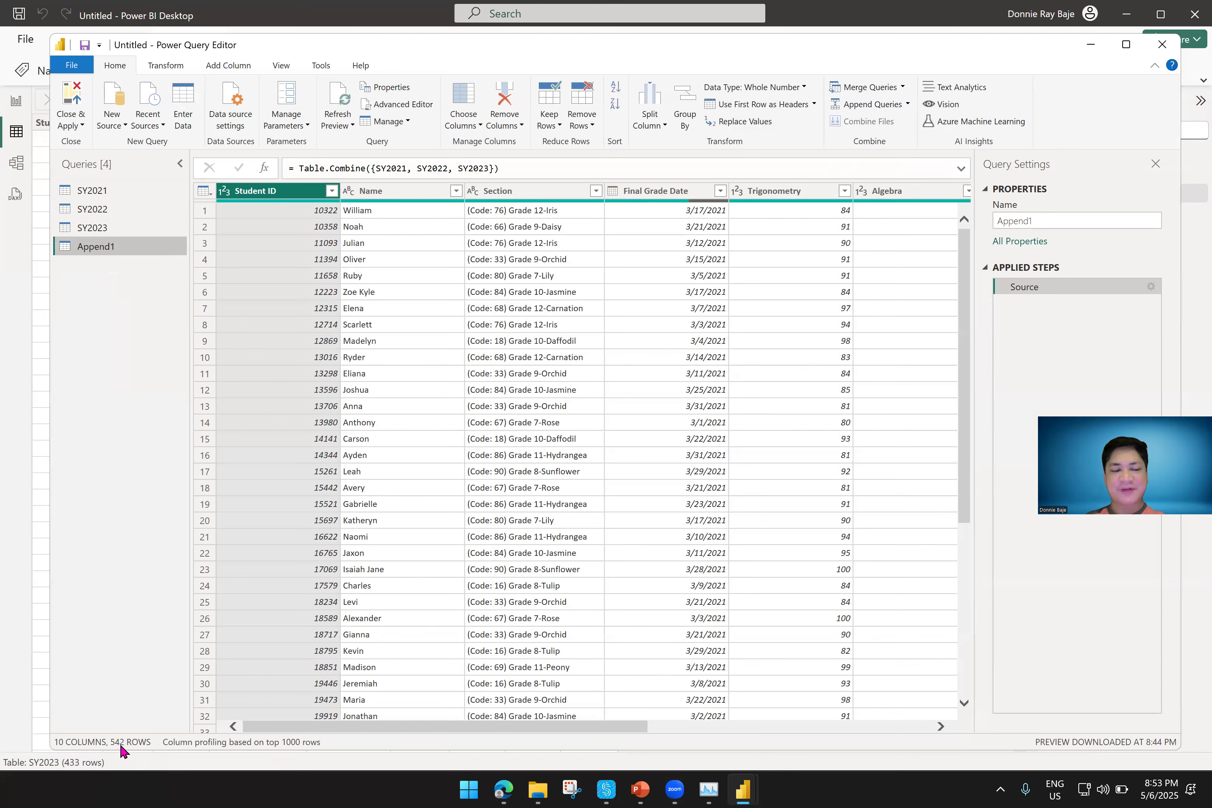
click(103, 189)
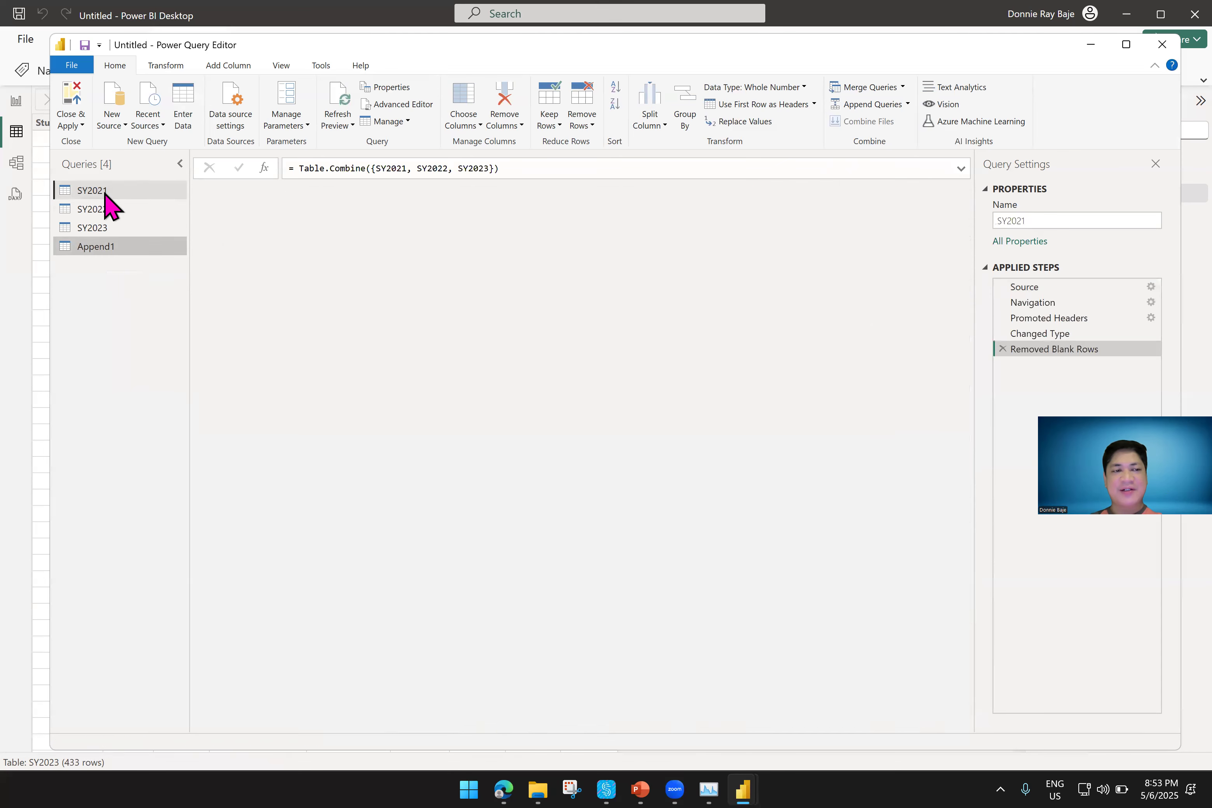
click(109, 211)
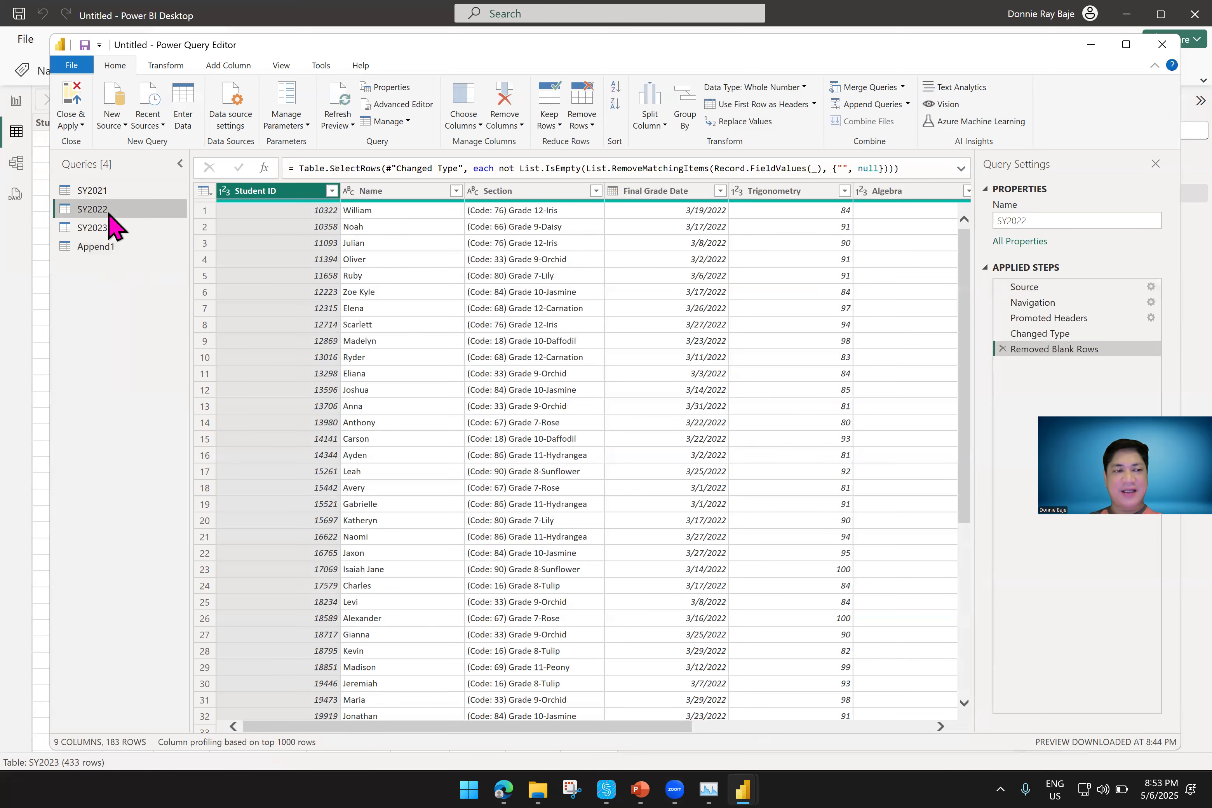
click(103, 229)
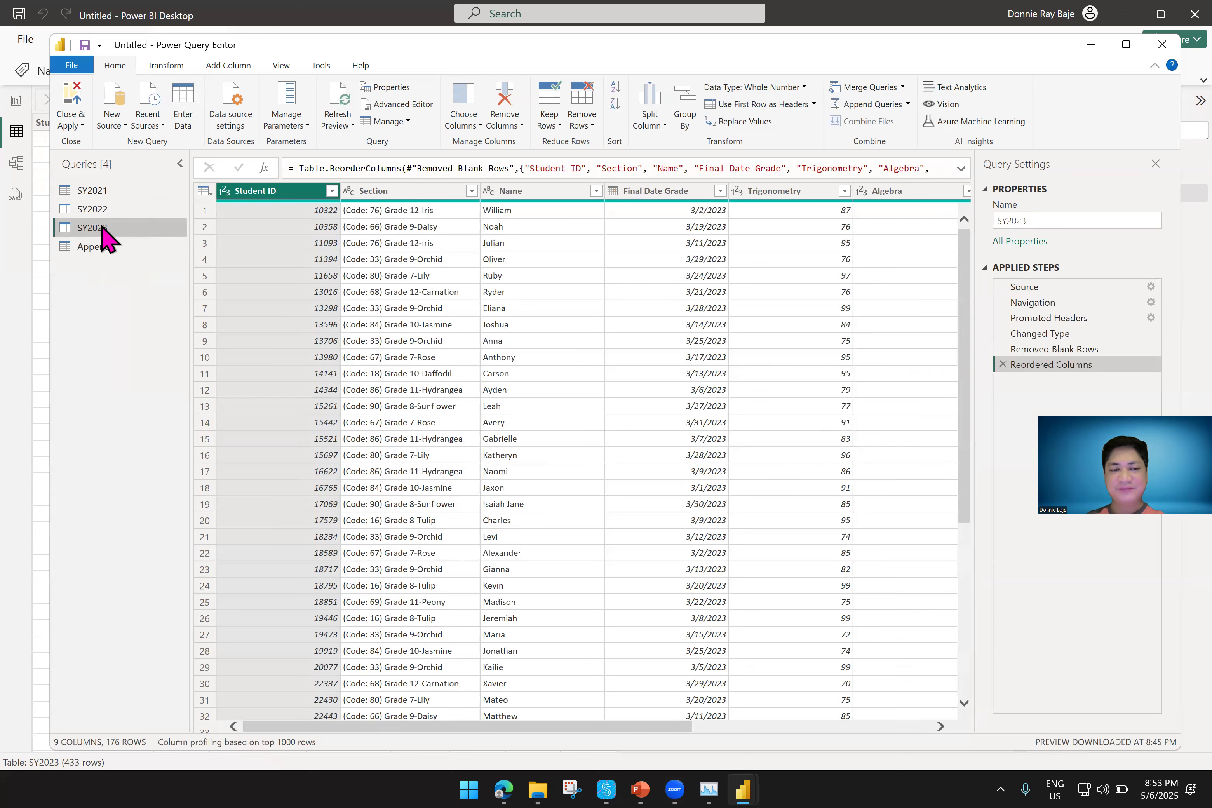
click(107, 247)
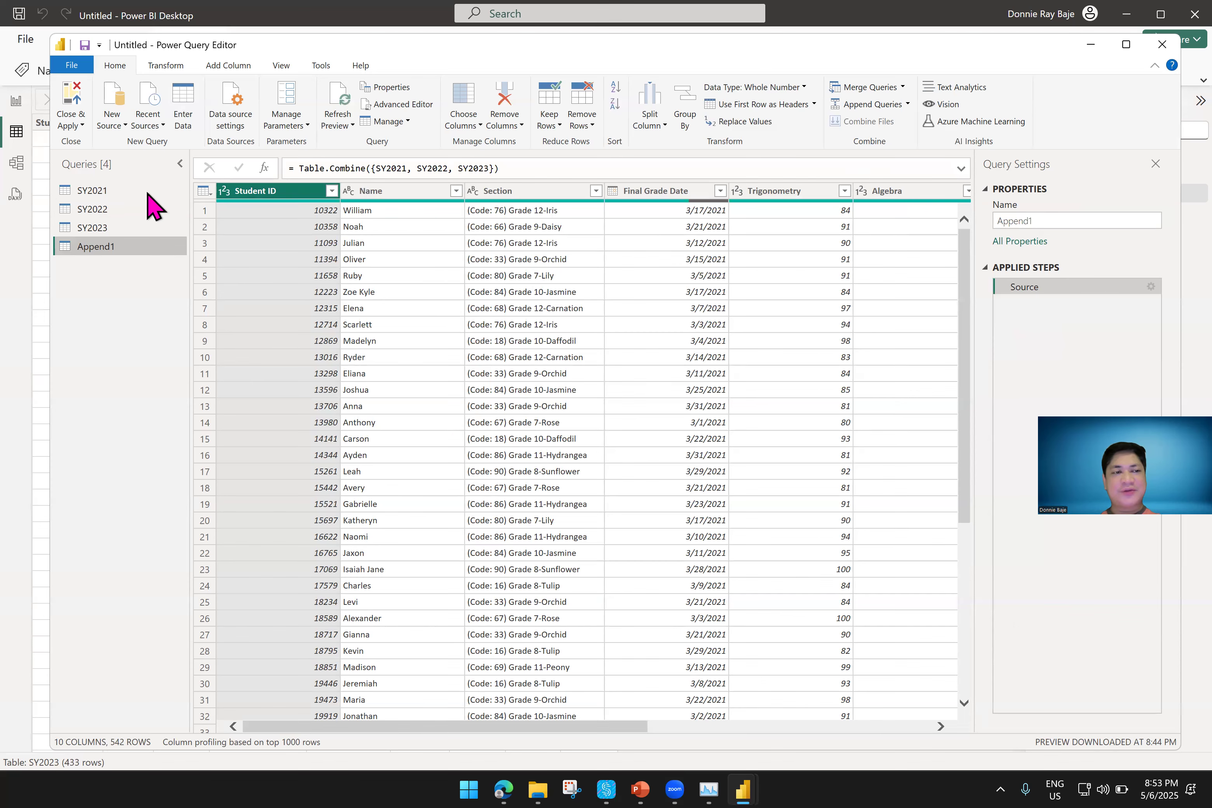
click(94, 227)
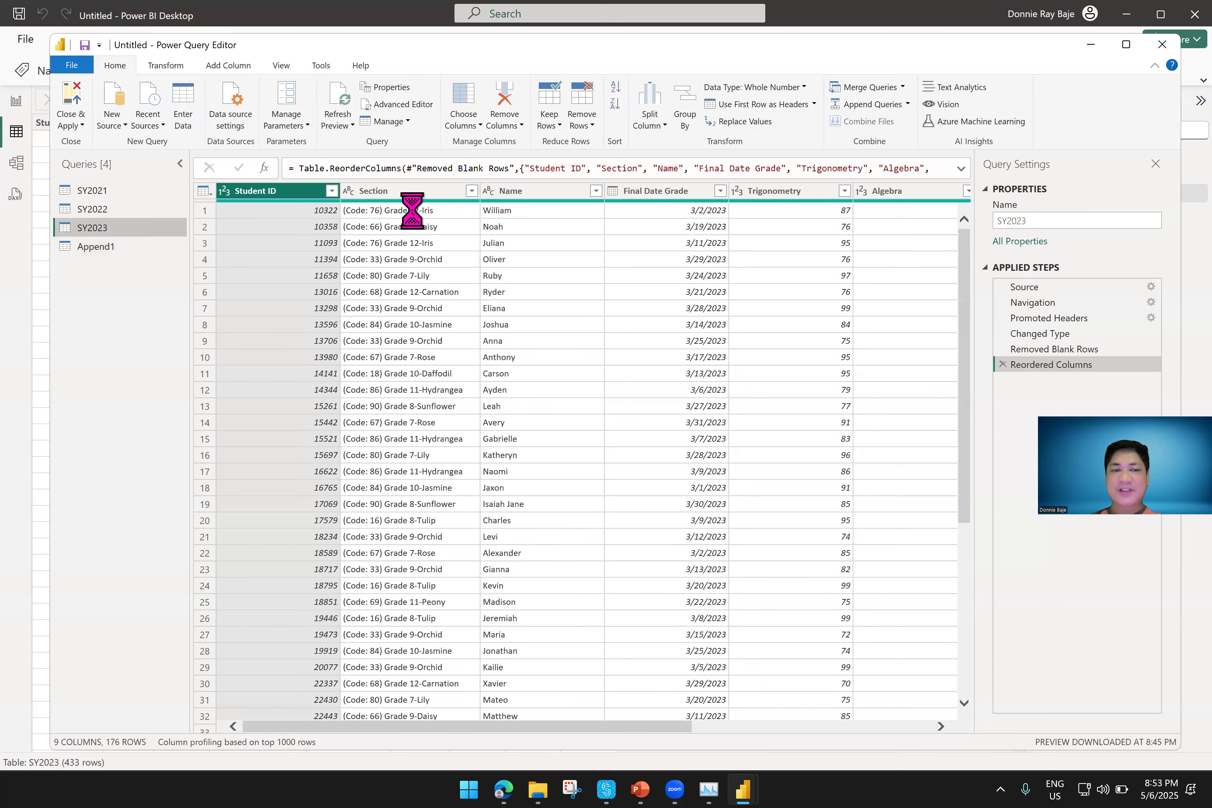
click(95, 250)
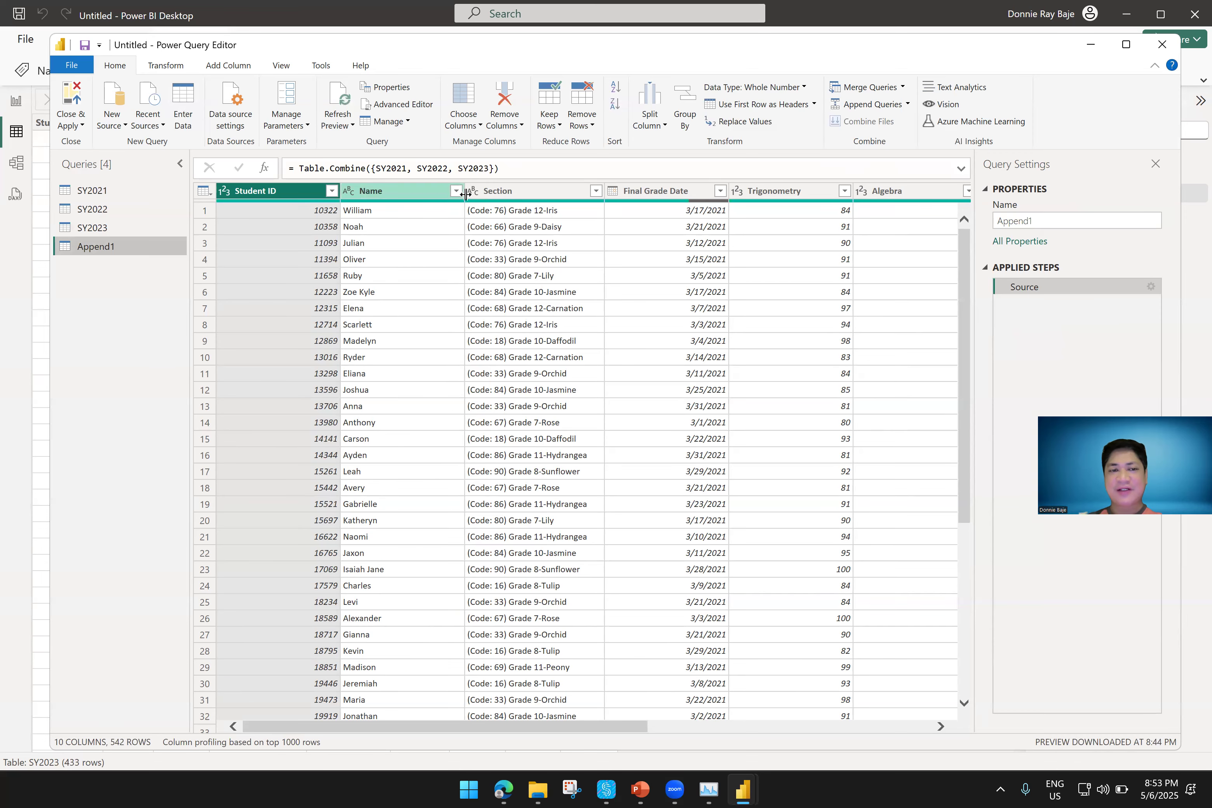
Inspect the Name and Section columns of the appended query and check the data quality summary of Final Grade Date
click(419, 197)
click(509, 198)
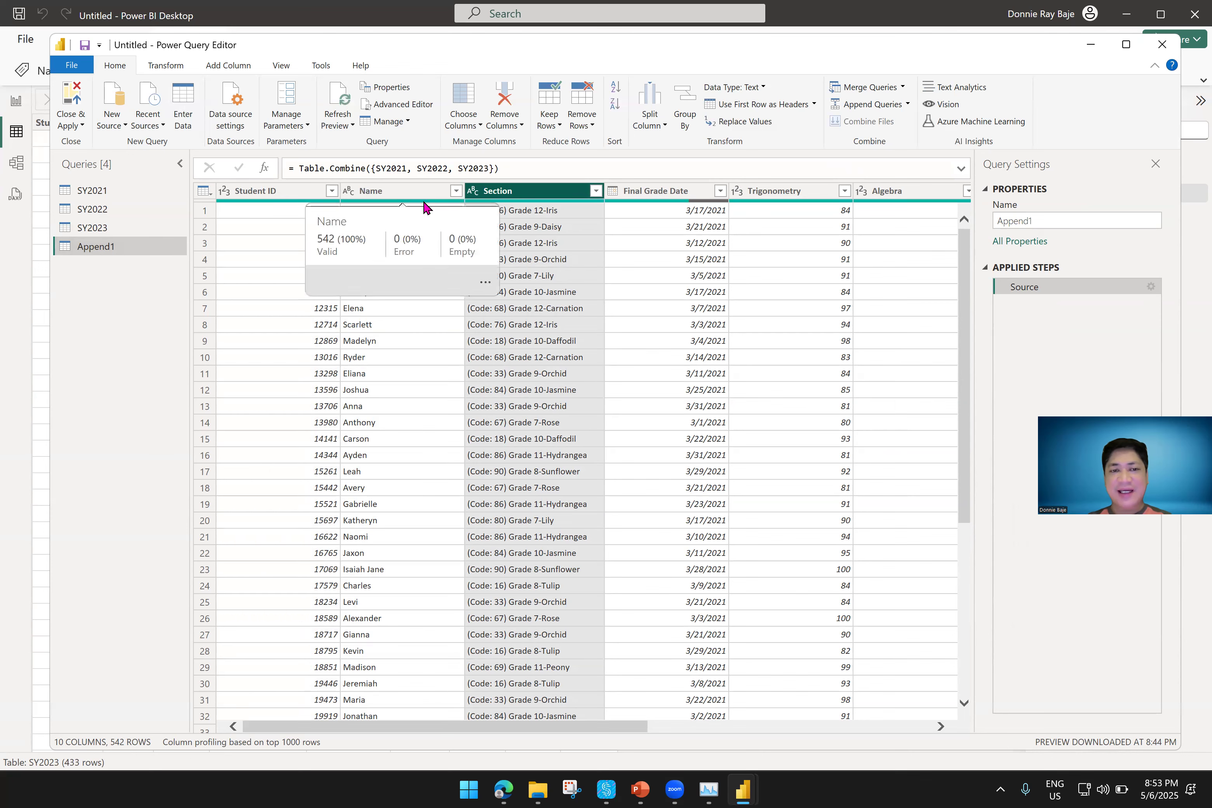
mouse_move(504, 205)
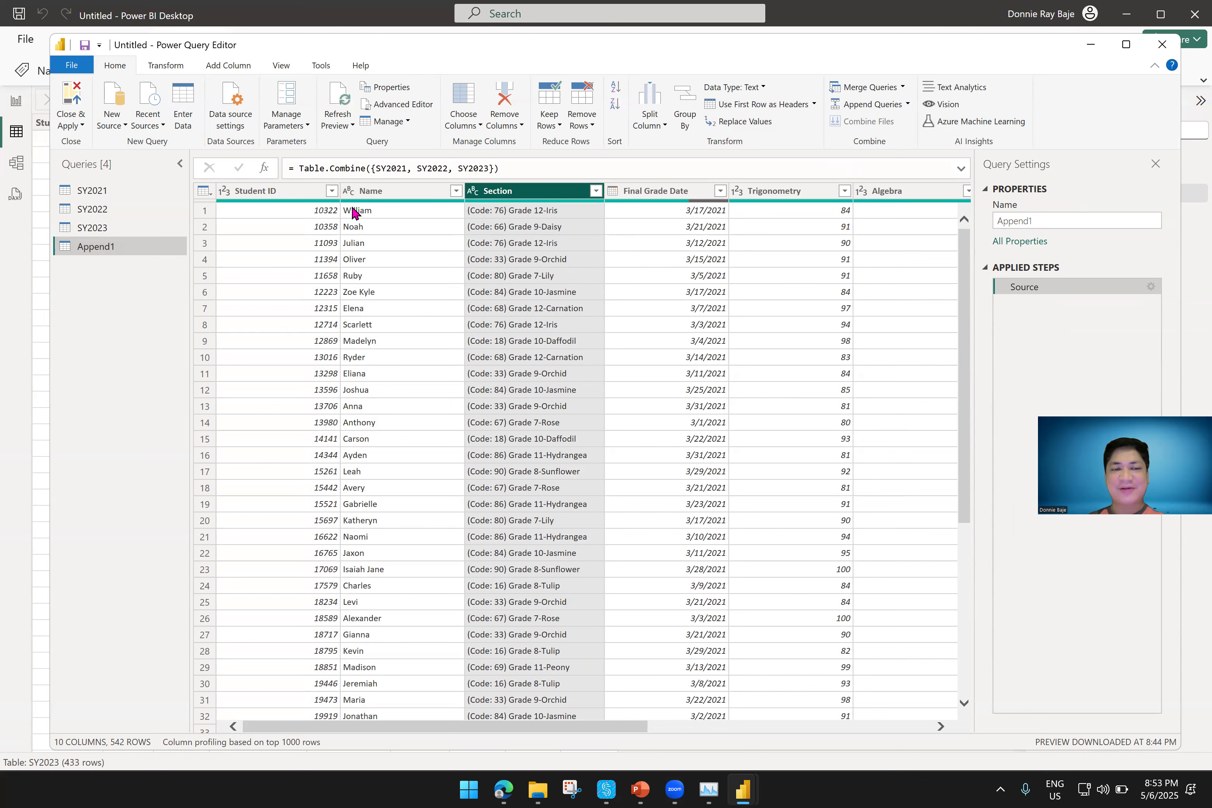
click(417, 192)
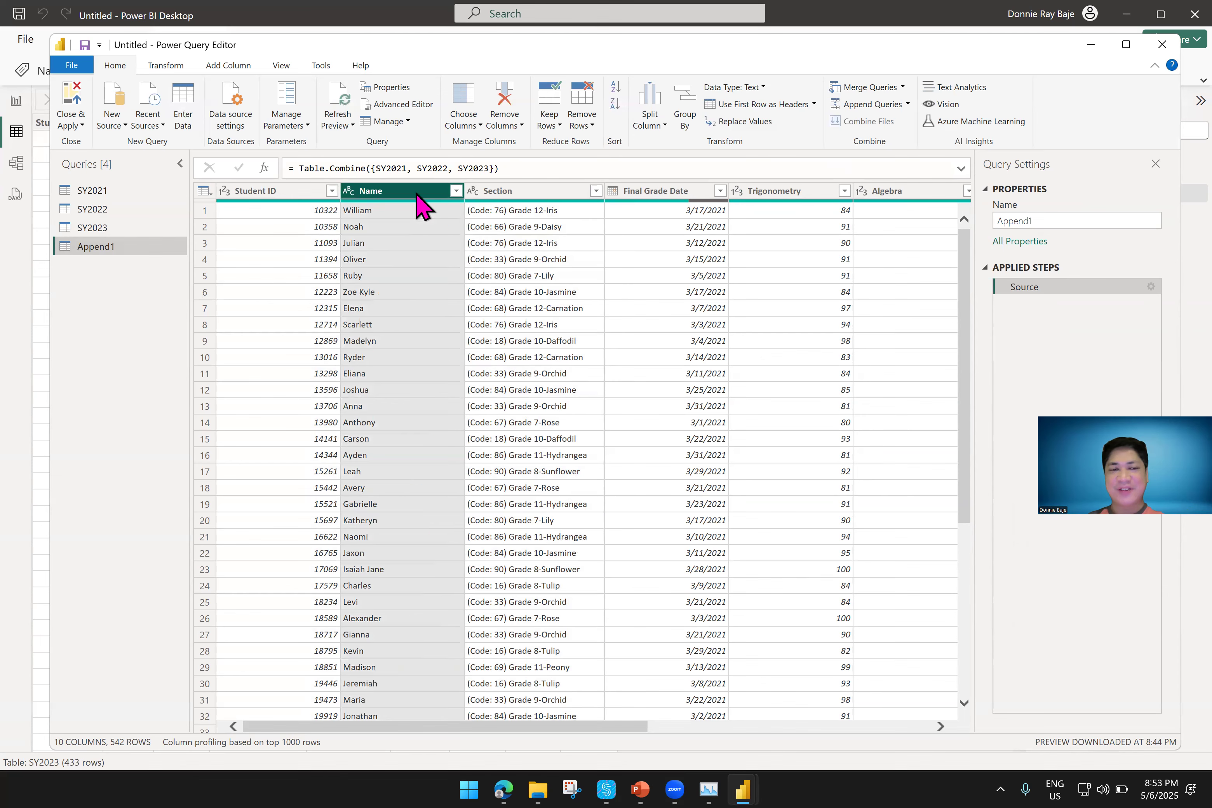
scroll(527, 257, down, 6)
scroll(527, 257, up, 6)
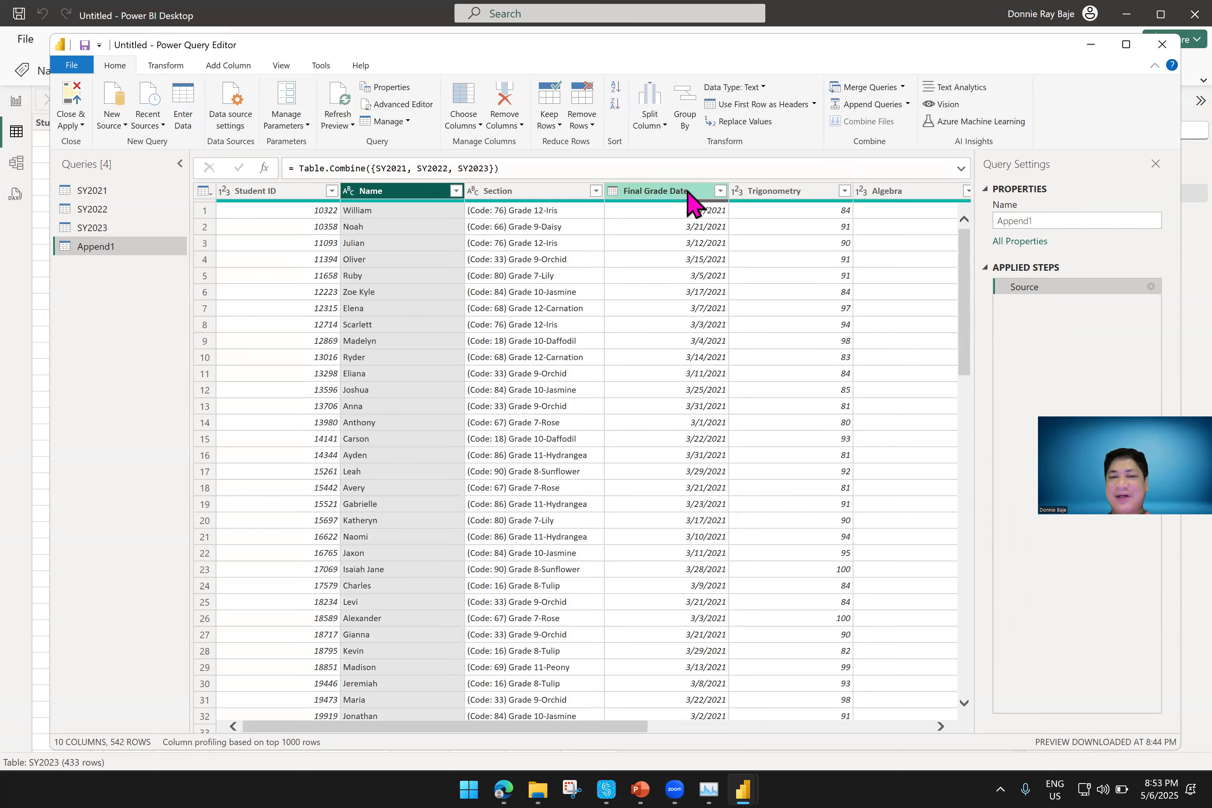
mouse_move(701, 204)
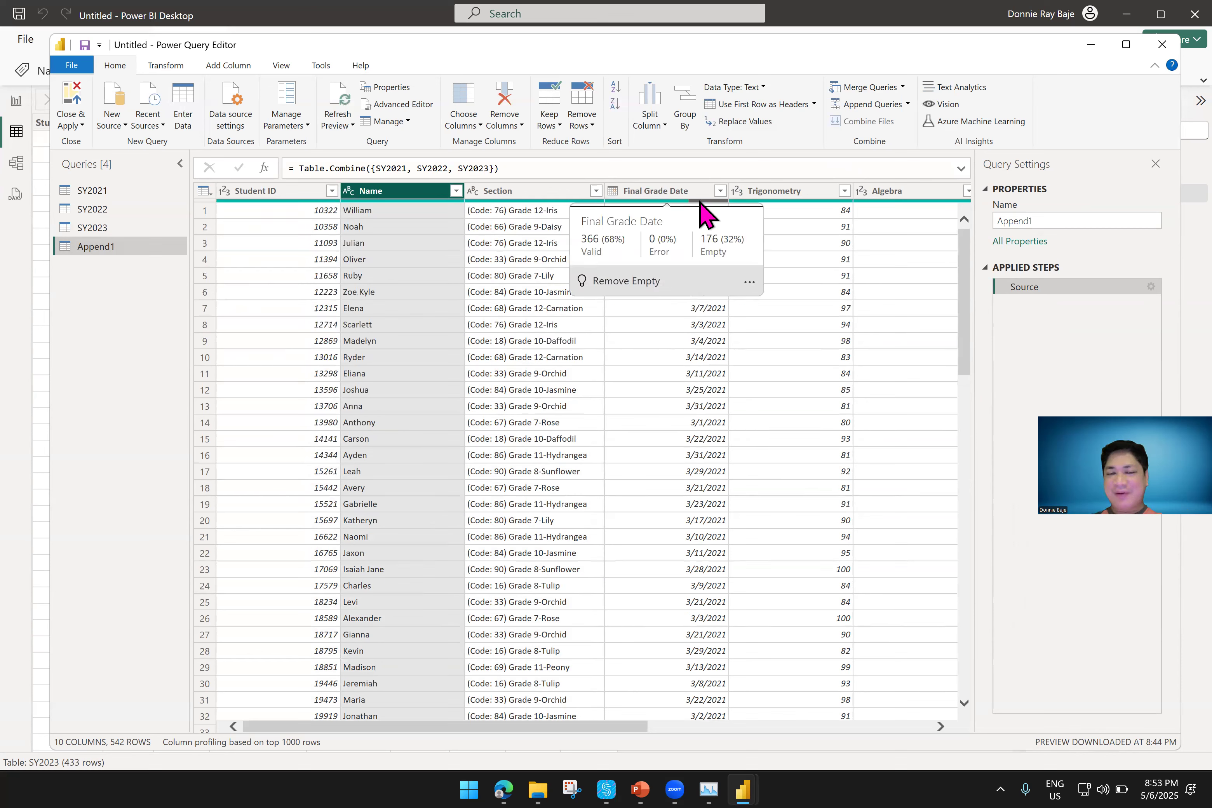
Look through the appended query's rows and review the valid, error and empty breakdown of Final Grade Date
drag(955, 287, 954, 437)
scroll(757, 363, down, 15)
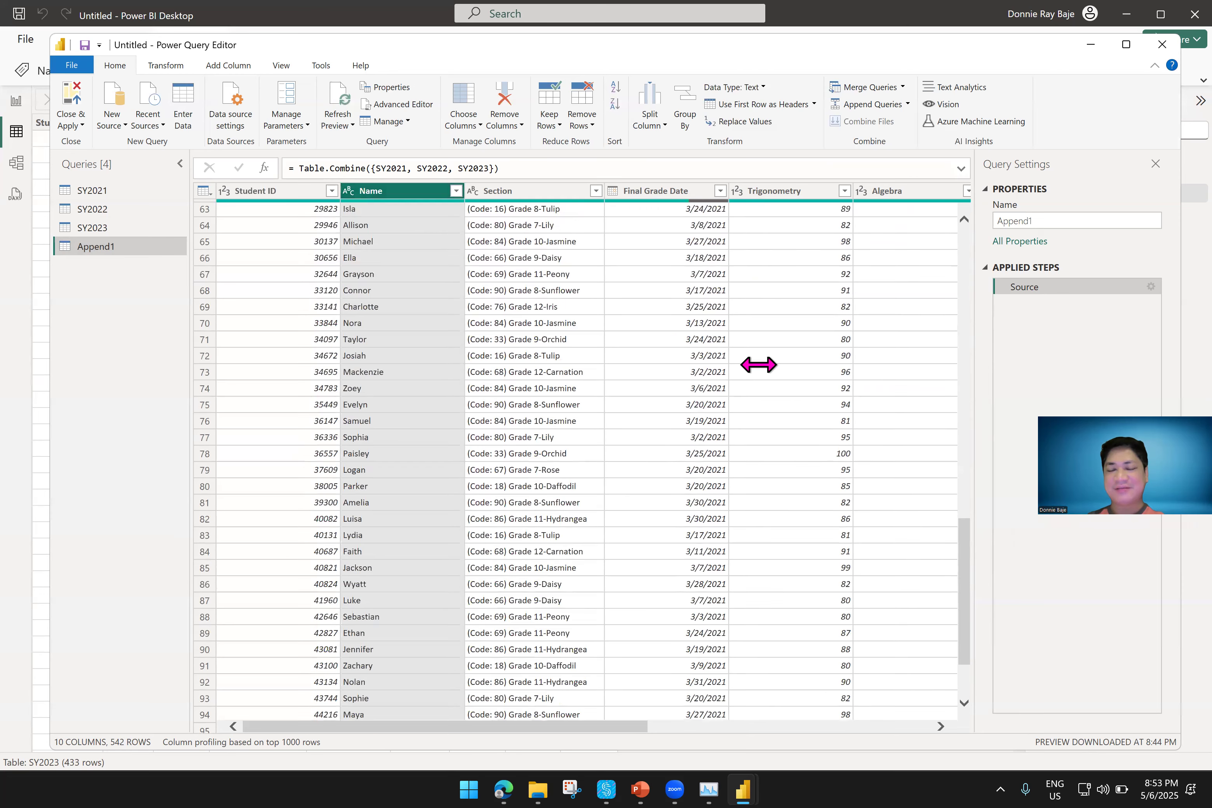
scroll(758, 364, down, 8)
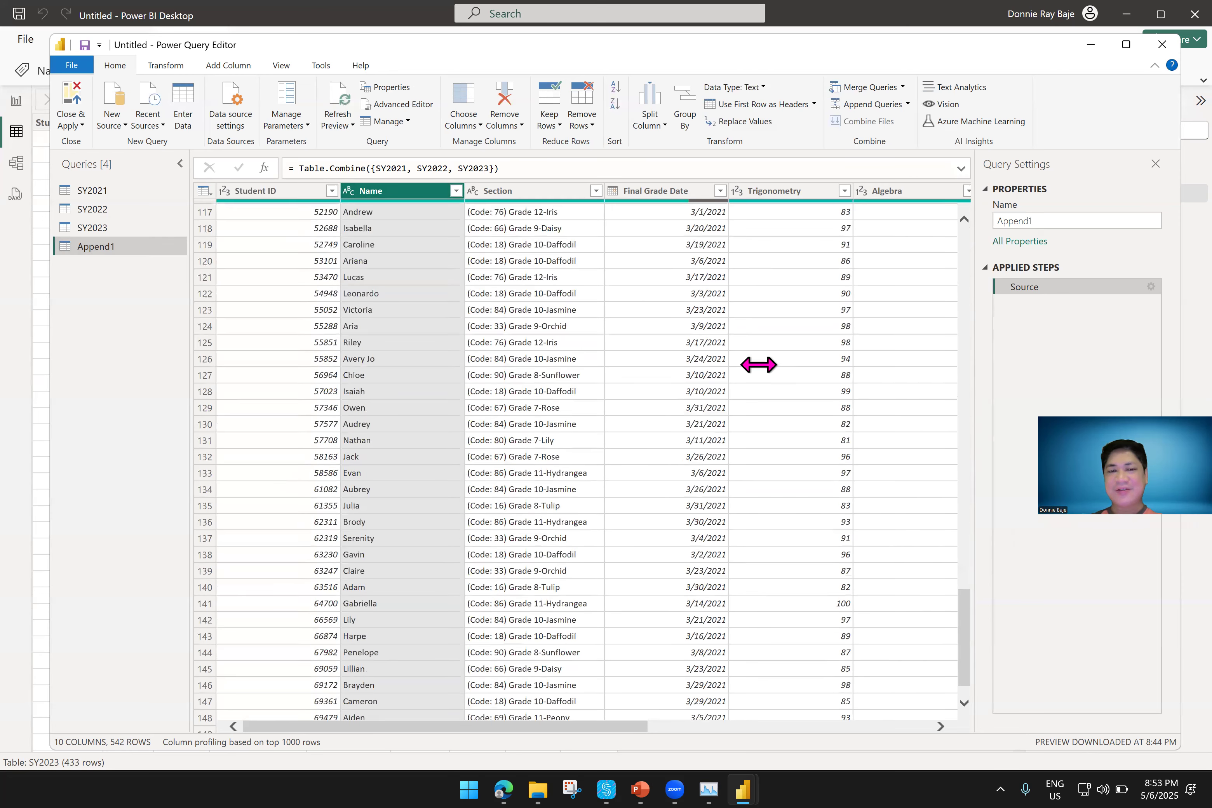
scroll(759, 364, up, 20)
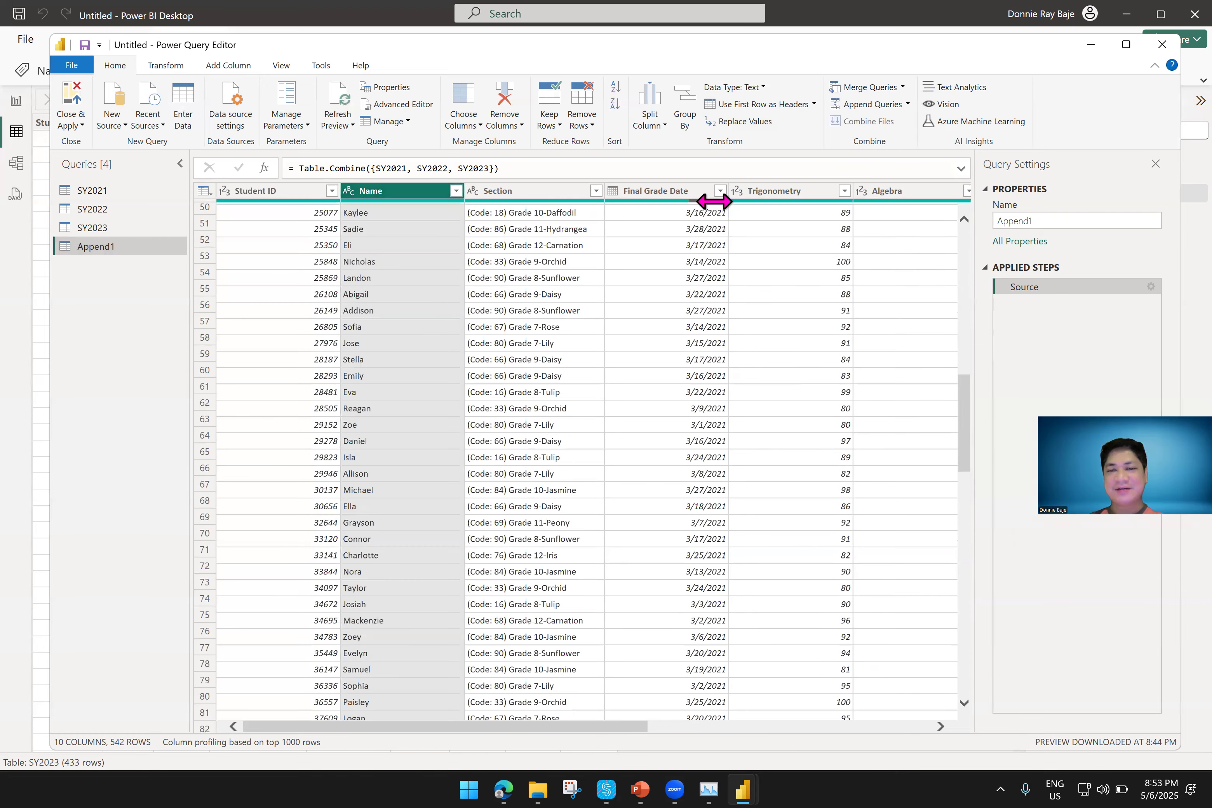
scroll(714, 201, up, 9)
mouse_move(714, 201)
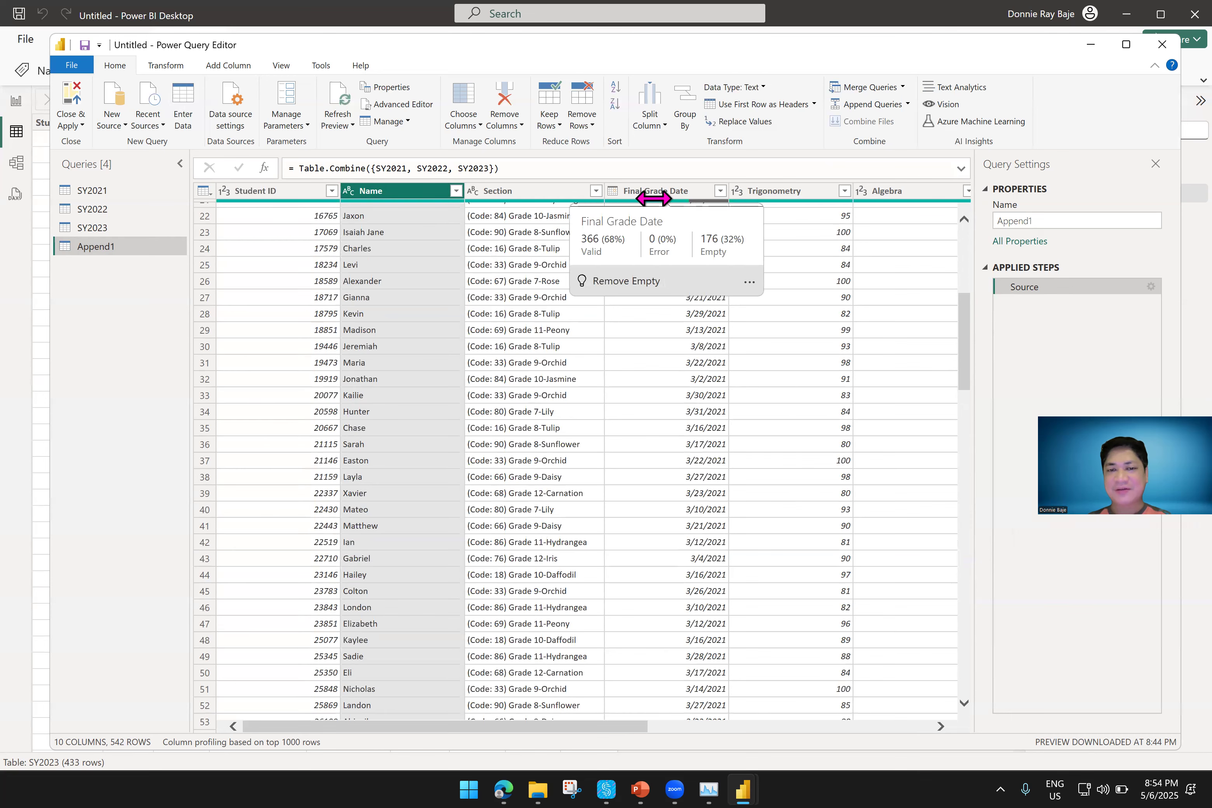
mouse_move(655, 201)
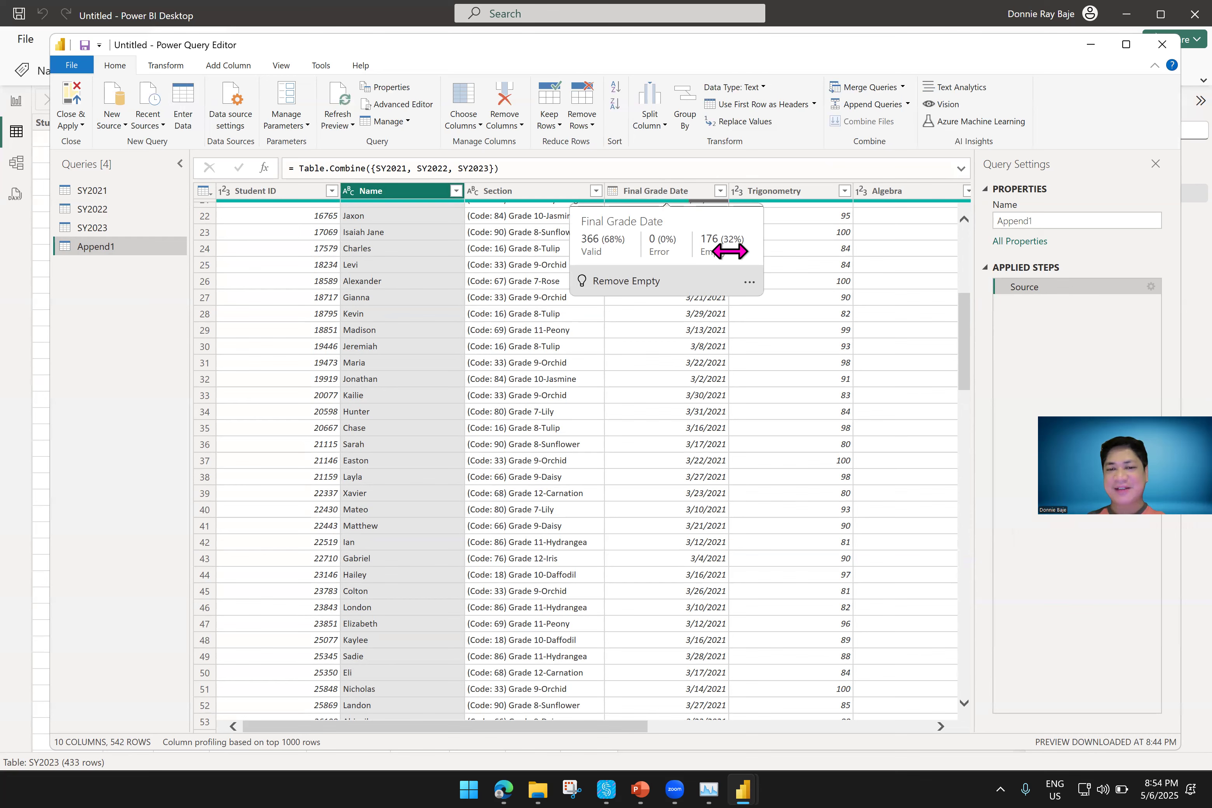
Compare the row count and date column header of SY2023 with the date columns in the appended query
click(123, 232)
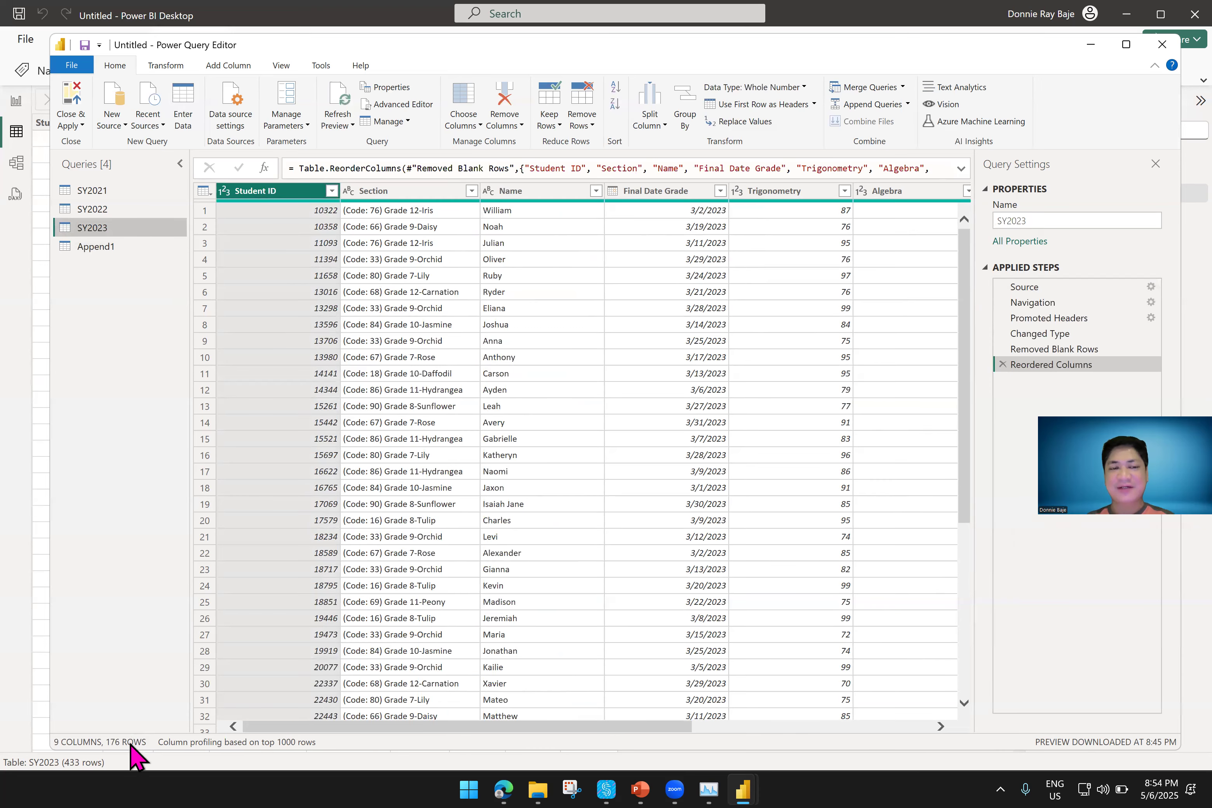
click(106, 250)
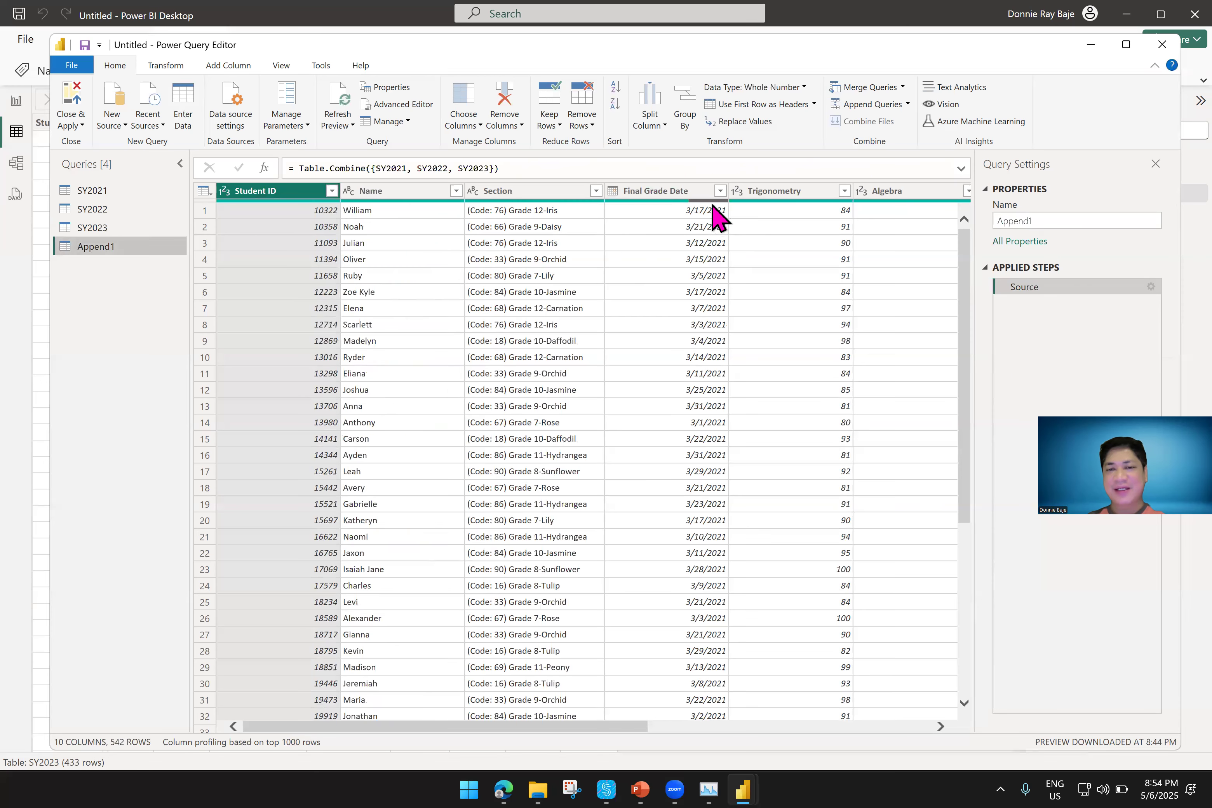
click(930, 726)
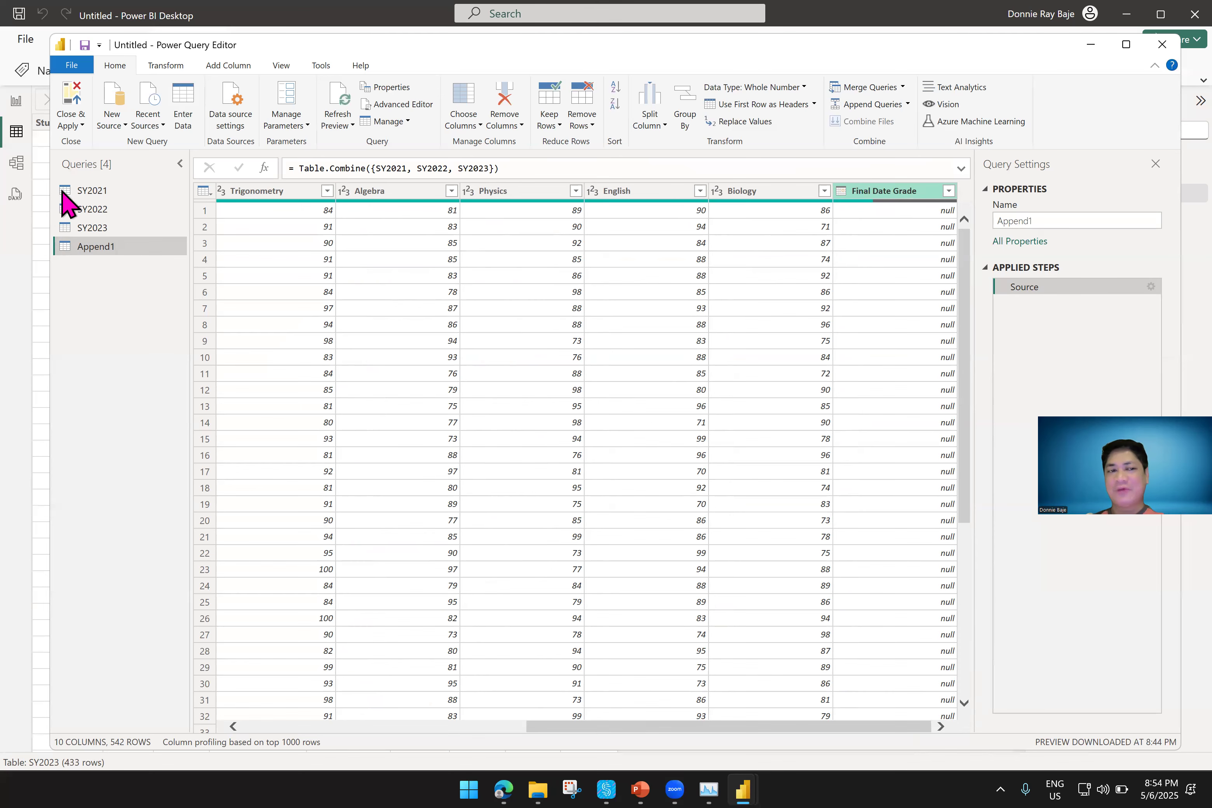
click(90, 227)
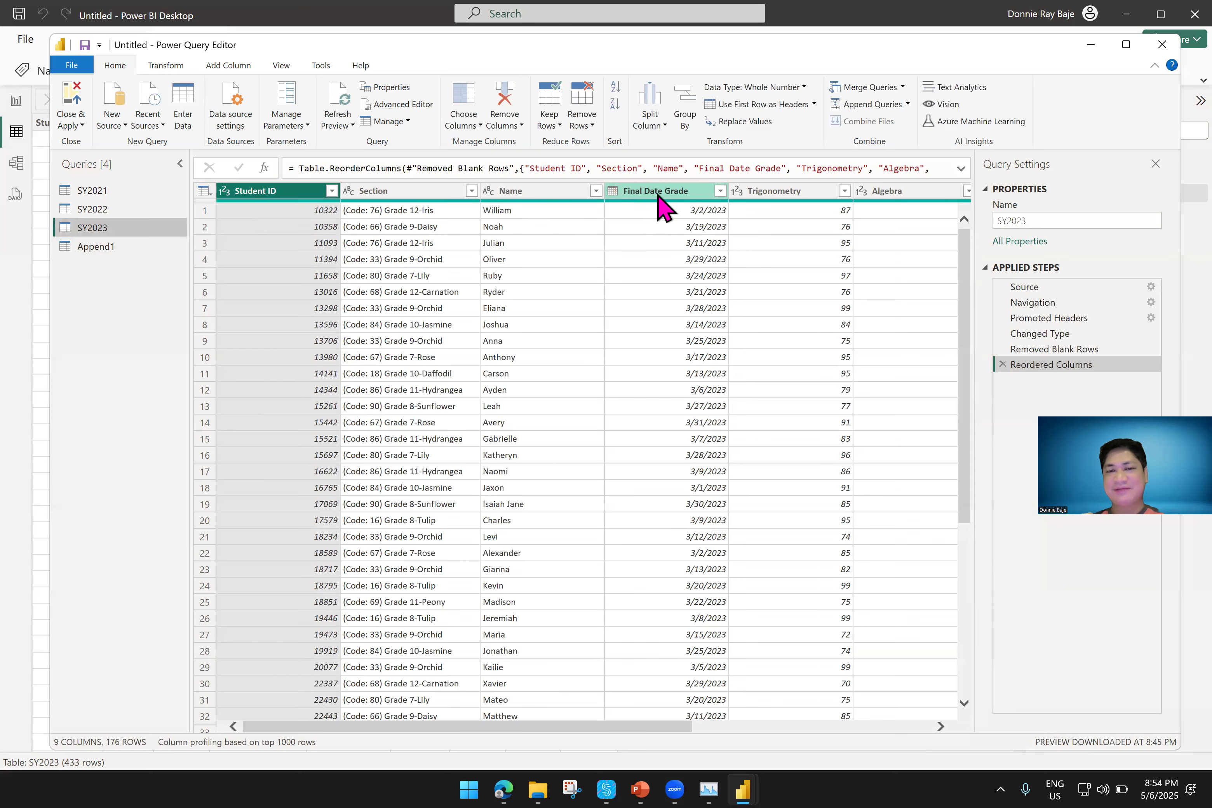
Inspect the extra Final Date Grade column at the end of Append1, including its data quality summary and rows
click(99, 246)
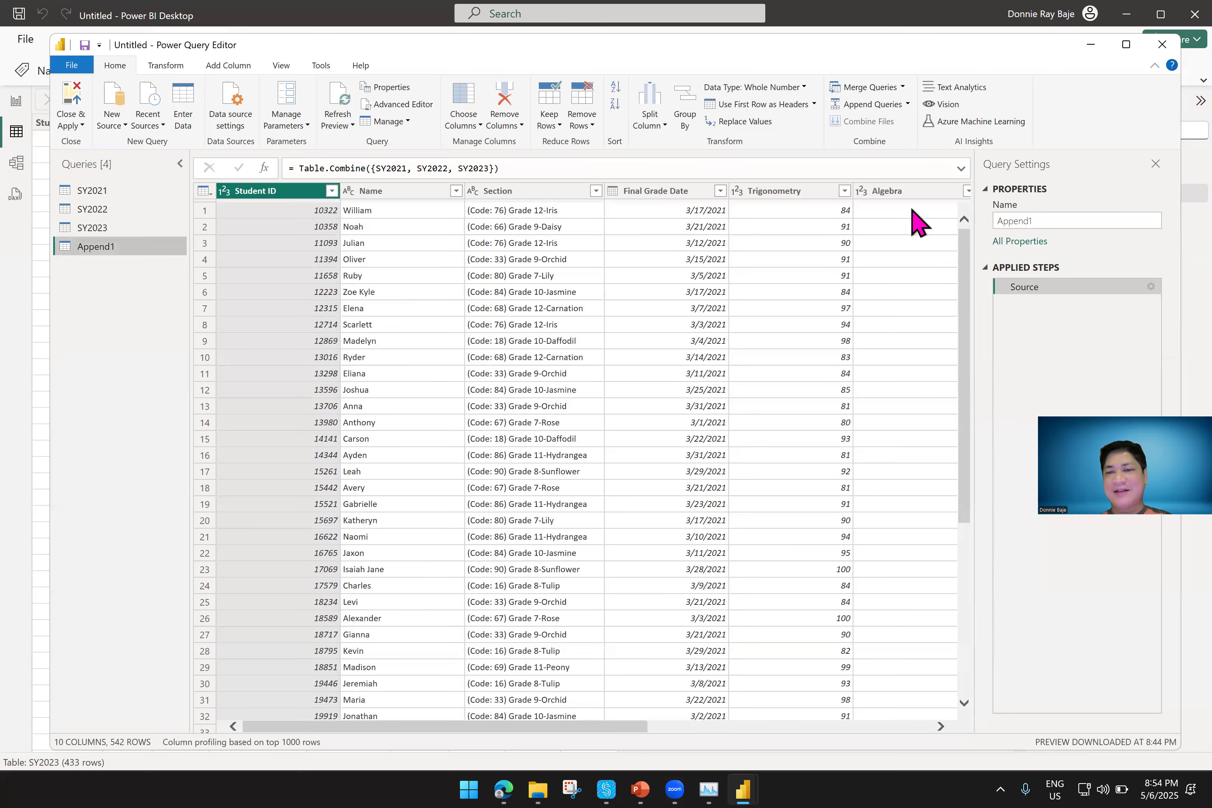
click(919, 726)
click(920, 726)
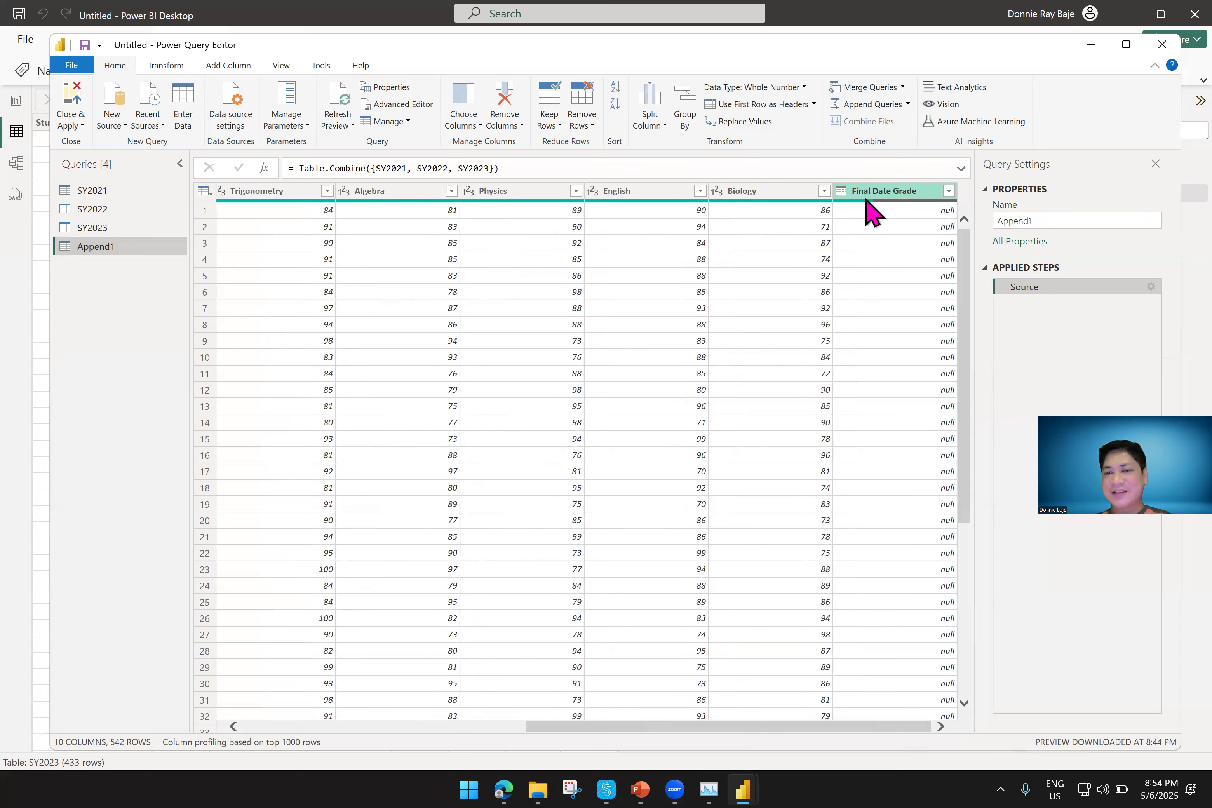
mouse_move(863, 201)
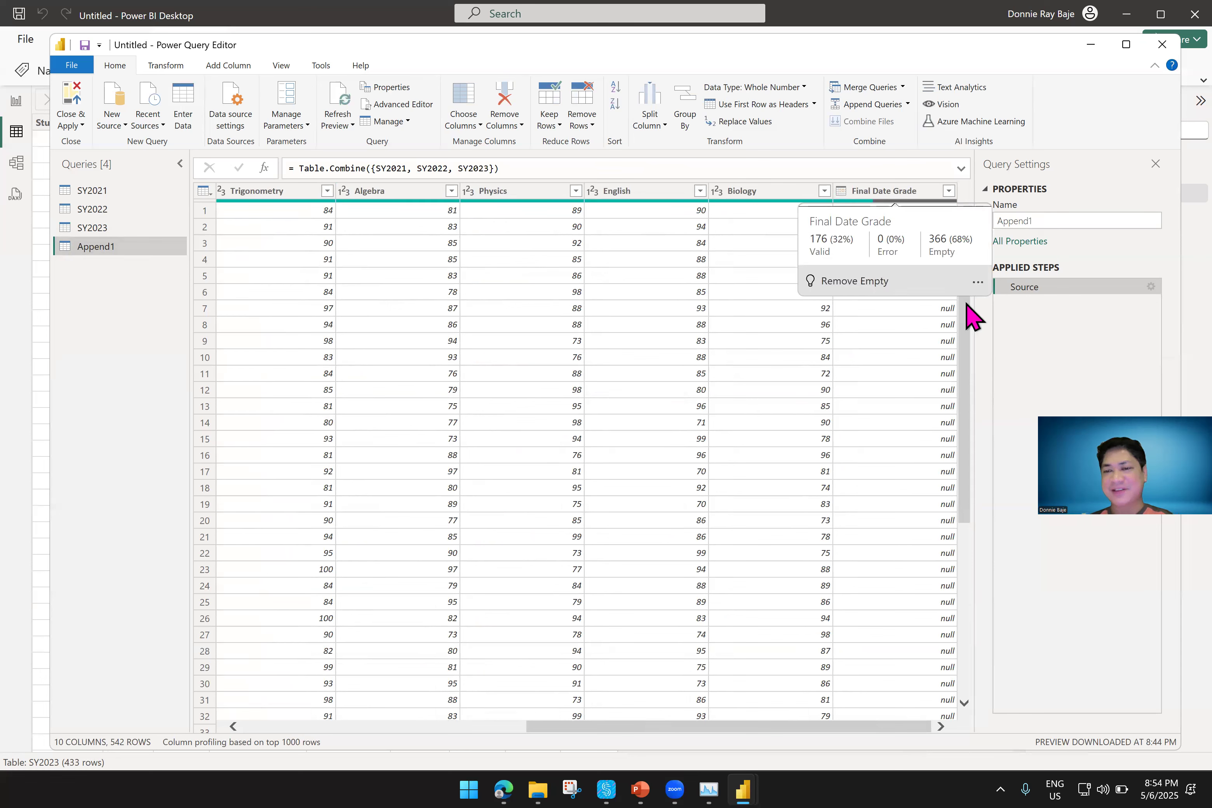
scroll(872, 730, left, 5)
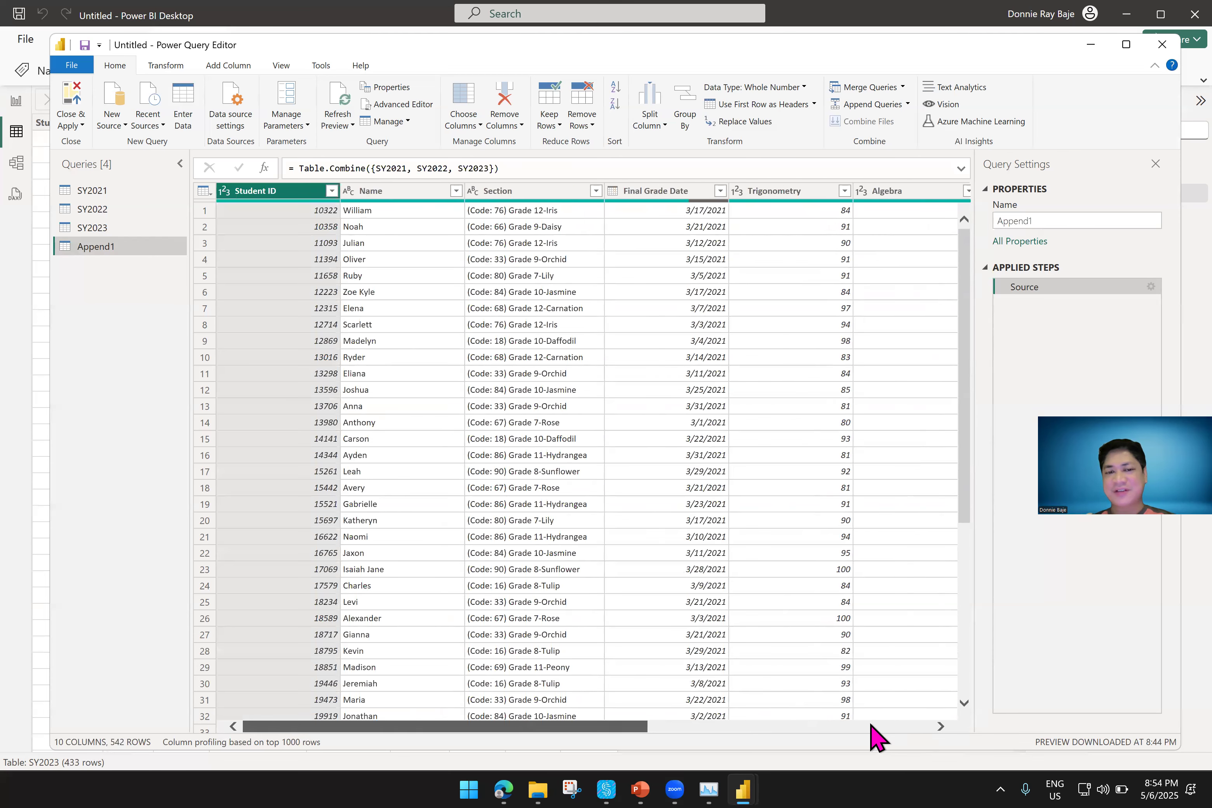
scroll(897, 727, right, 3)
scroll(975, 401, right, 5)
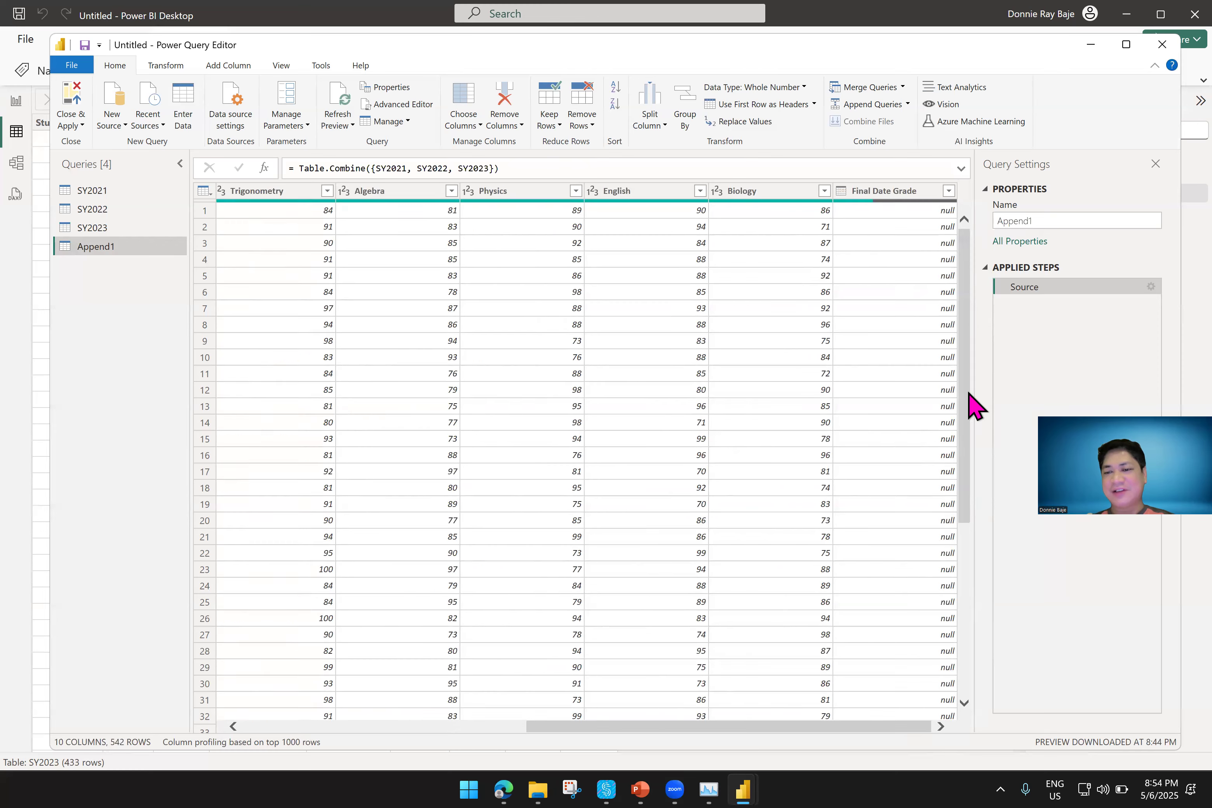
scroll(973, 517, down, 5)
scroll(974, 519, up, 5)
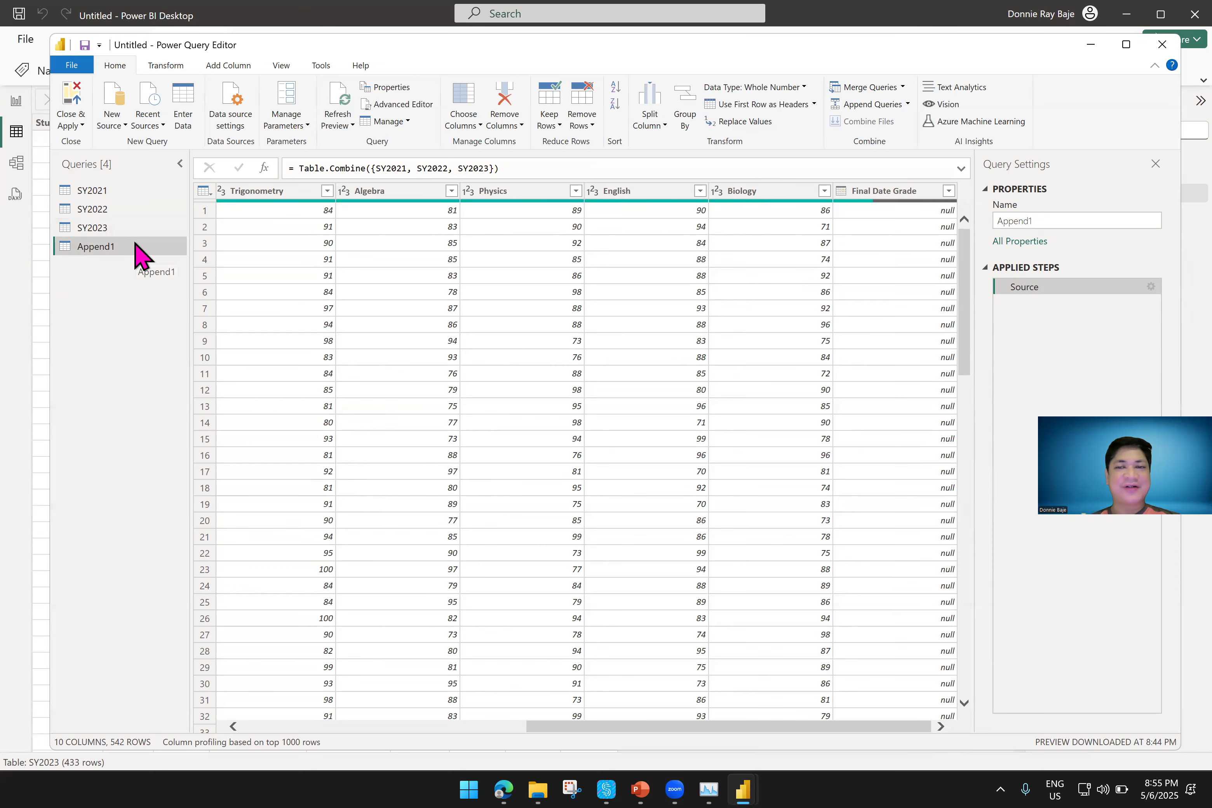
Compare the columns of the SY2021 query with those of Append1
click(114, 193)
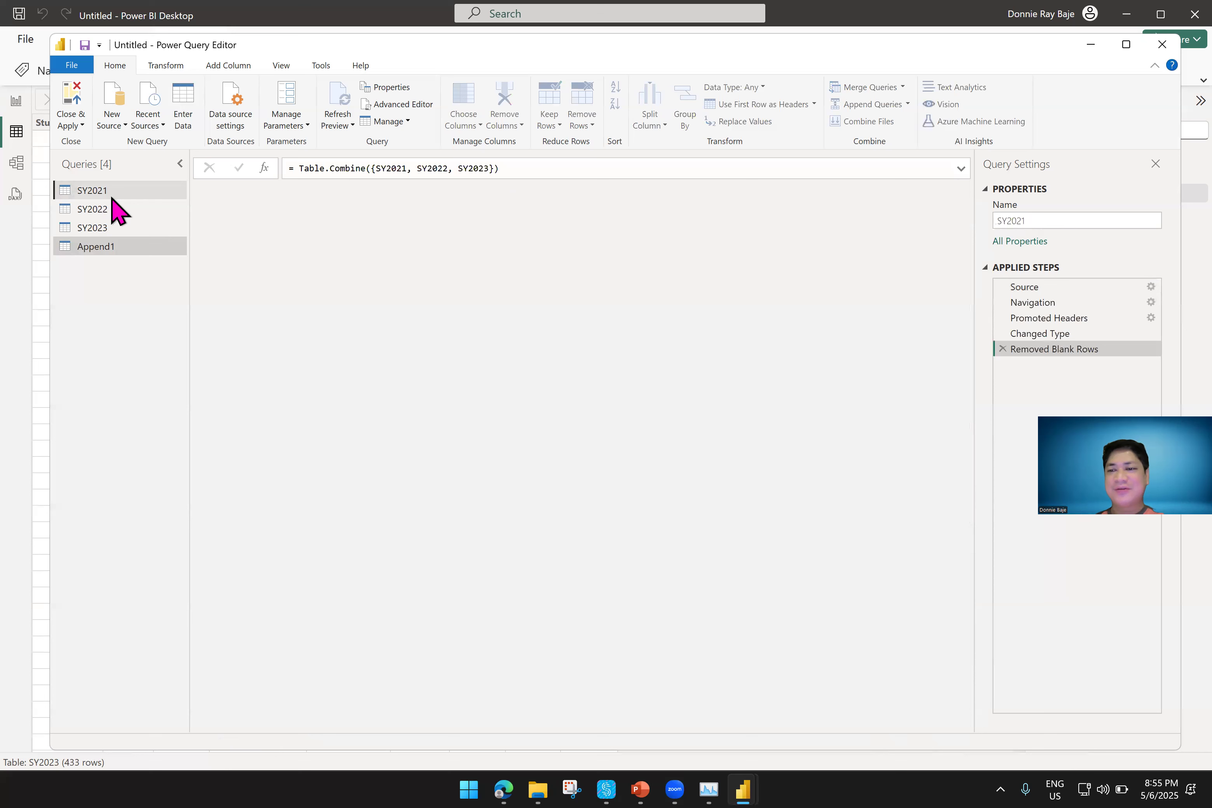
click(96, 248)
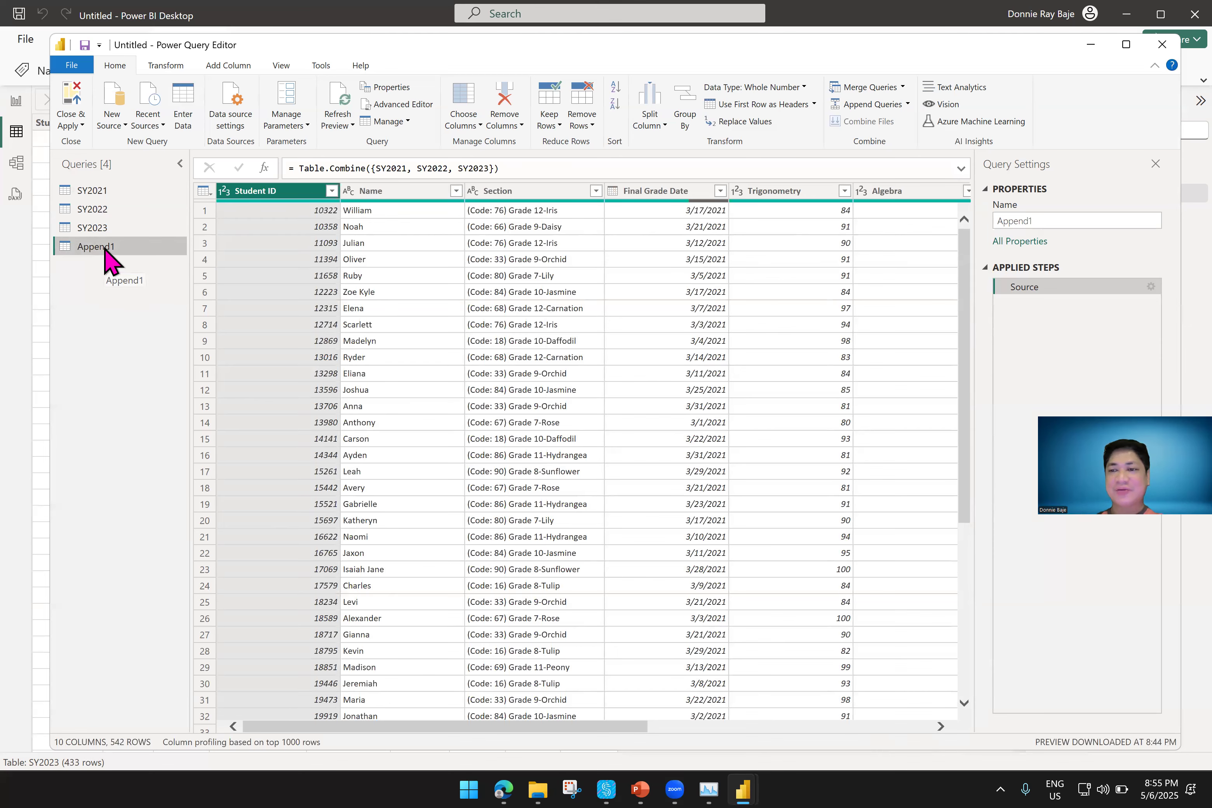
click(148, 192)
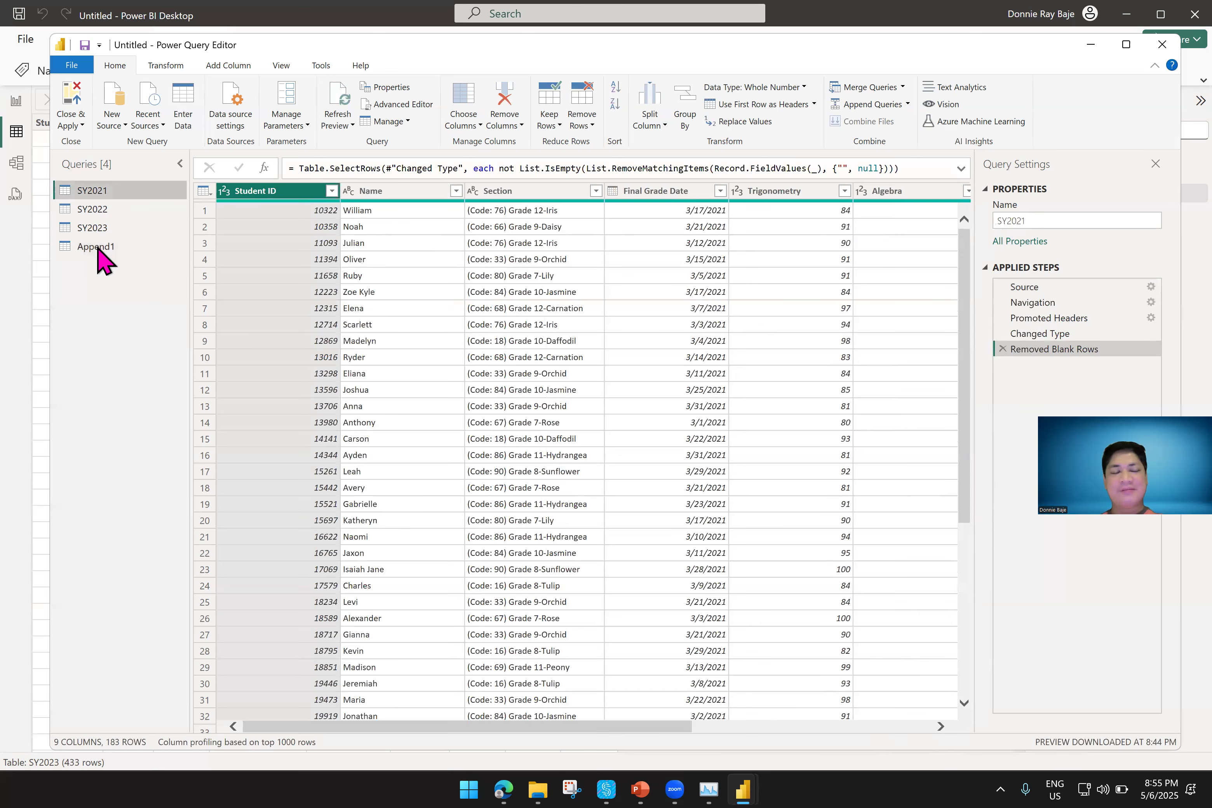
click(100, 253)
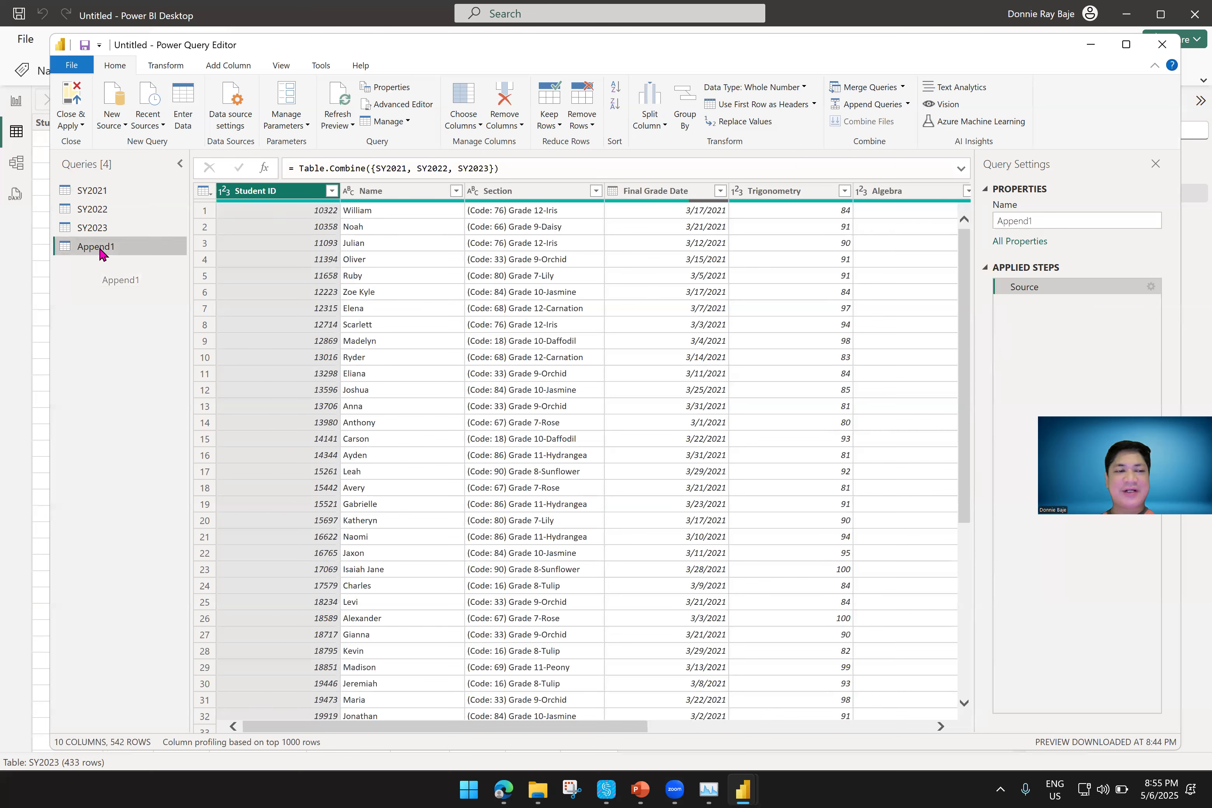
Delete the Append1 query
right_click(101, 253)
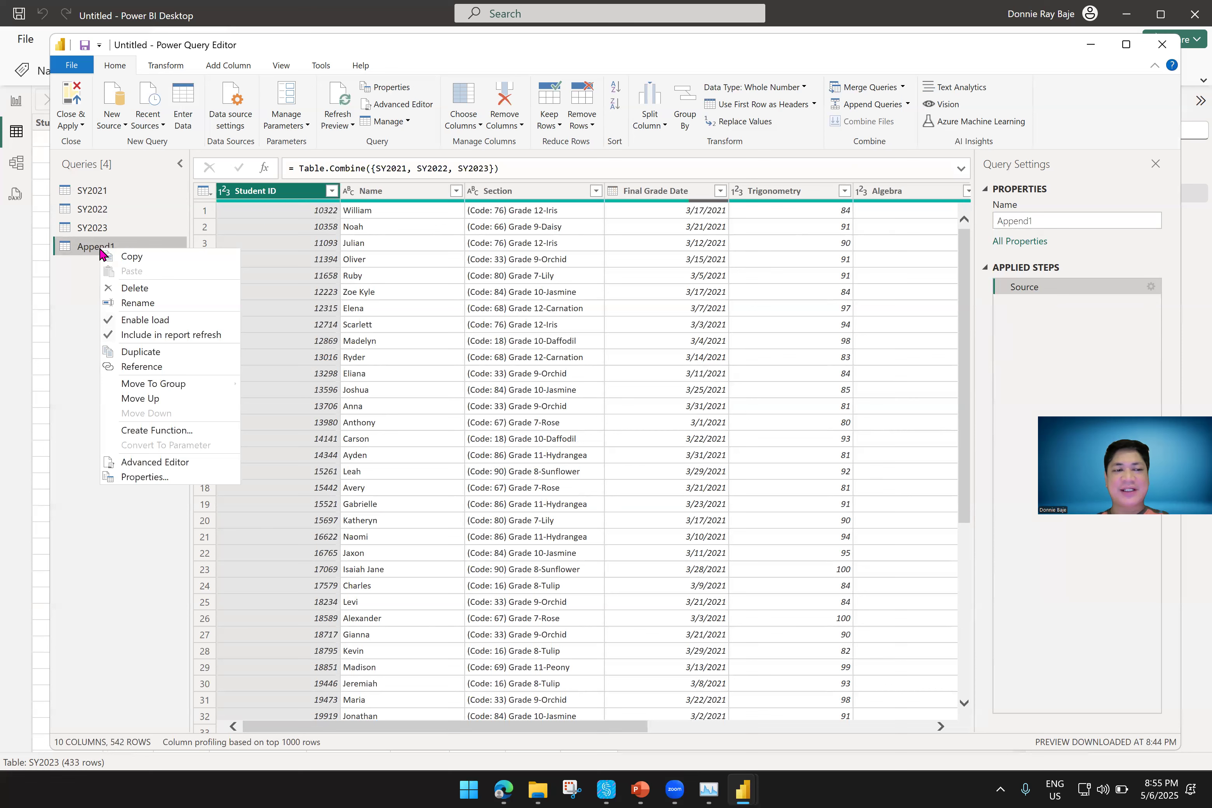
click(134, 290)
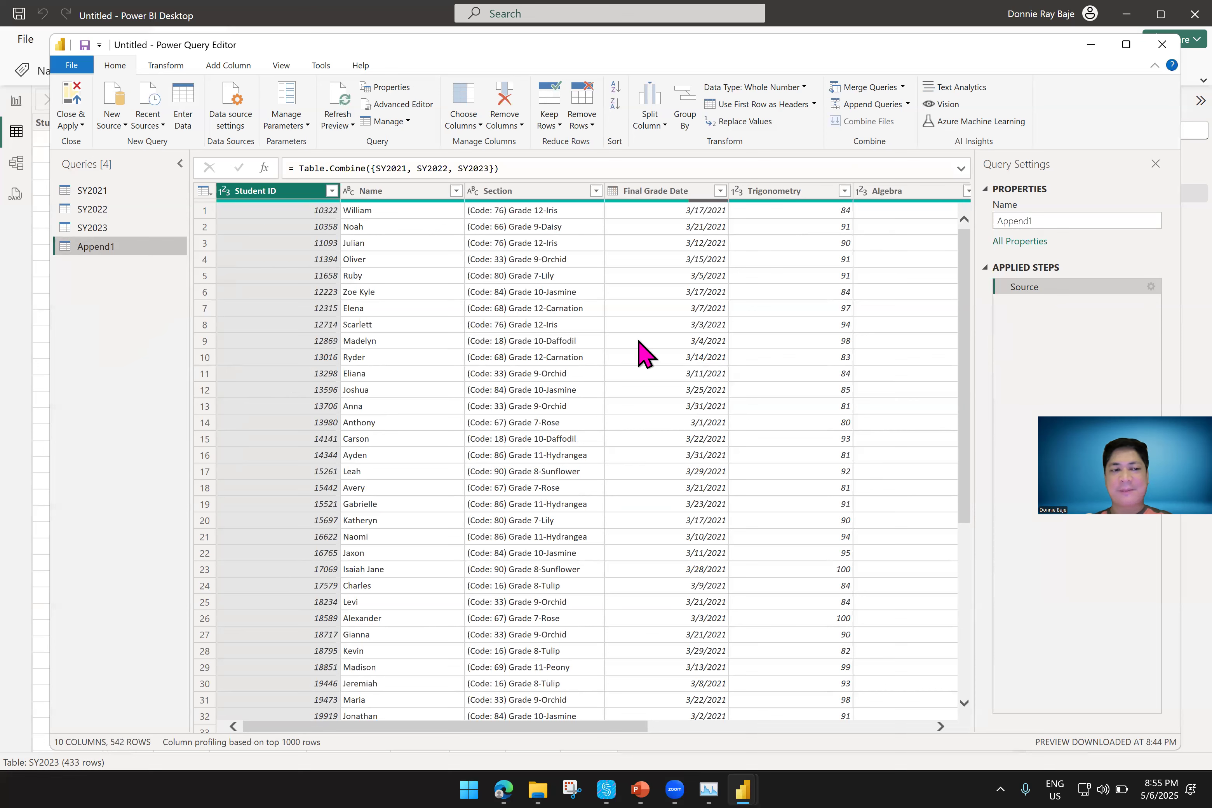
click(662, 426)
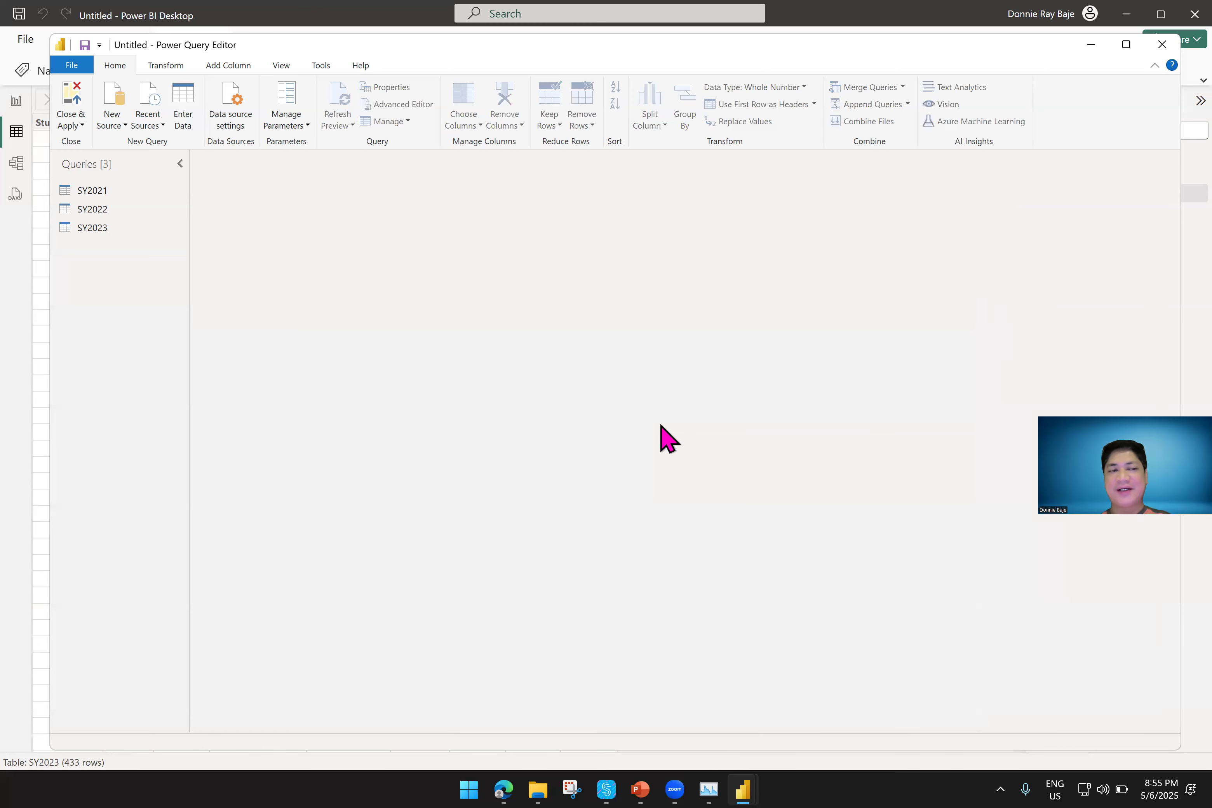
Maximize the query editor and rename the Final Date Grade column of SY2023 to Final Grade Date, matching the SY2022 header
click(124, 229)
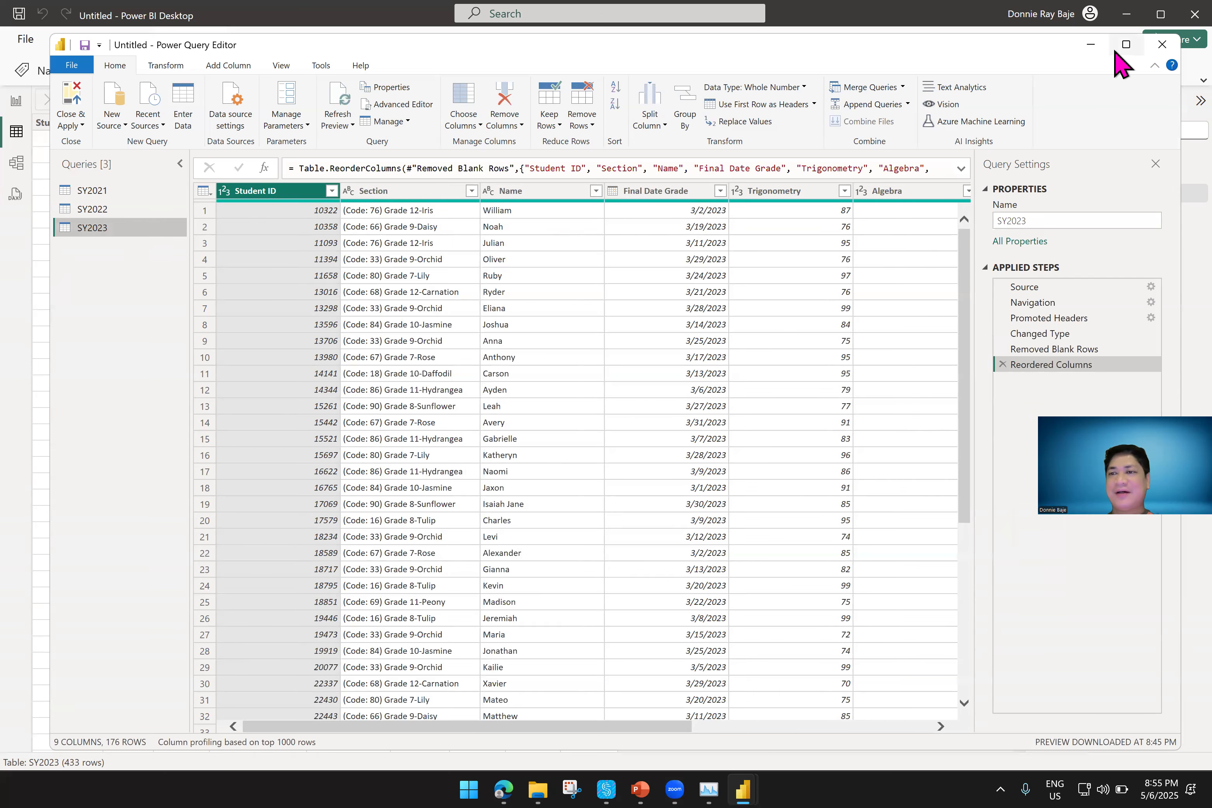
click(1125, 46)
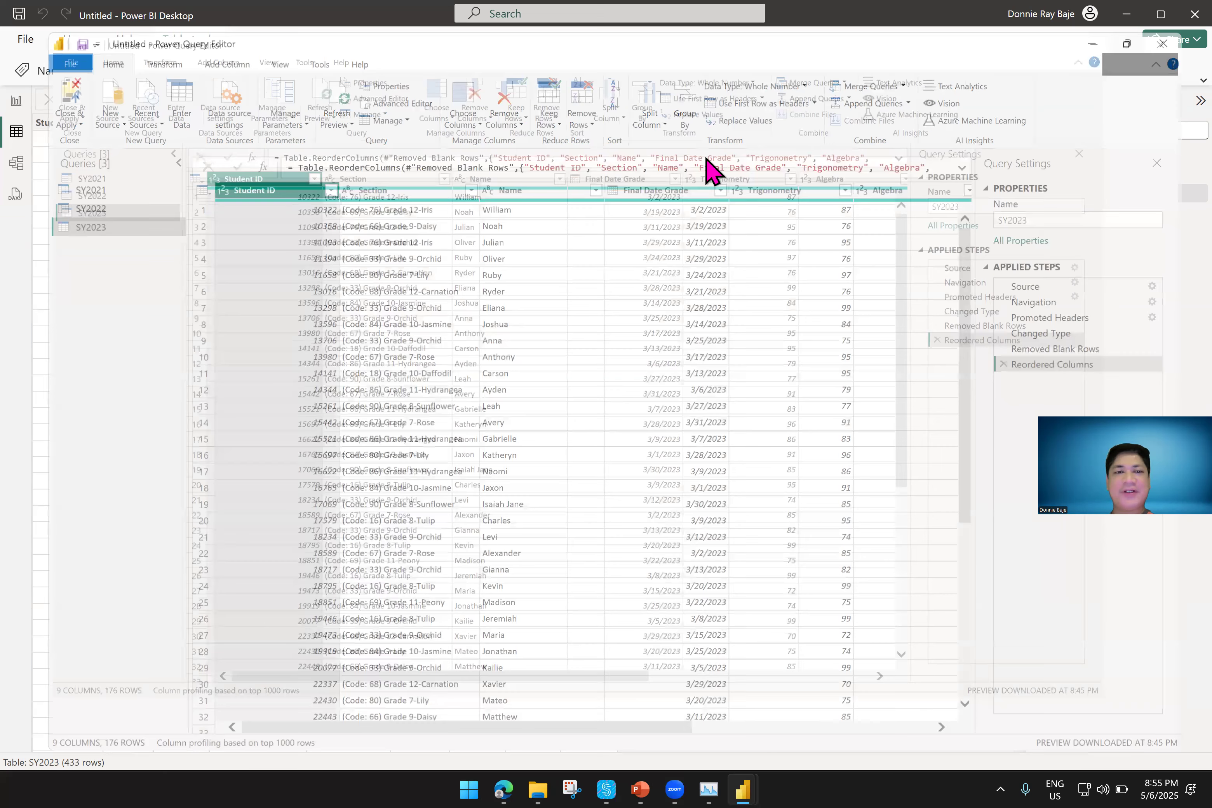
click(66, 173)
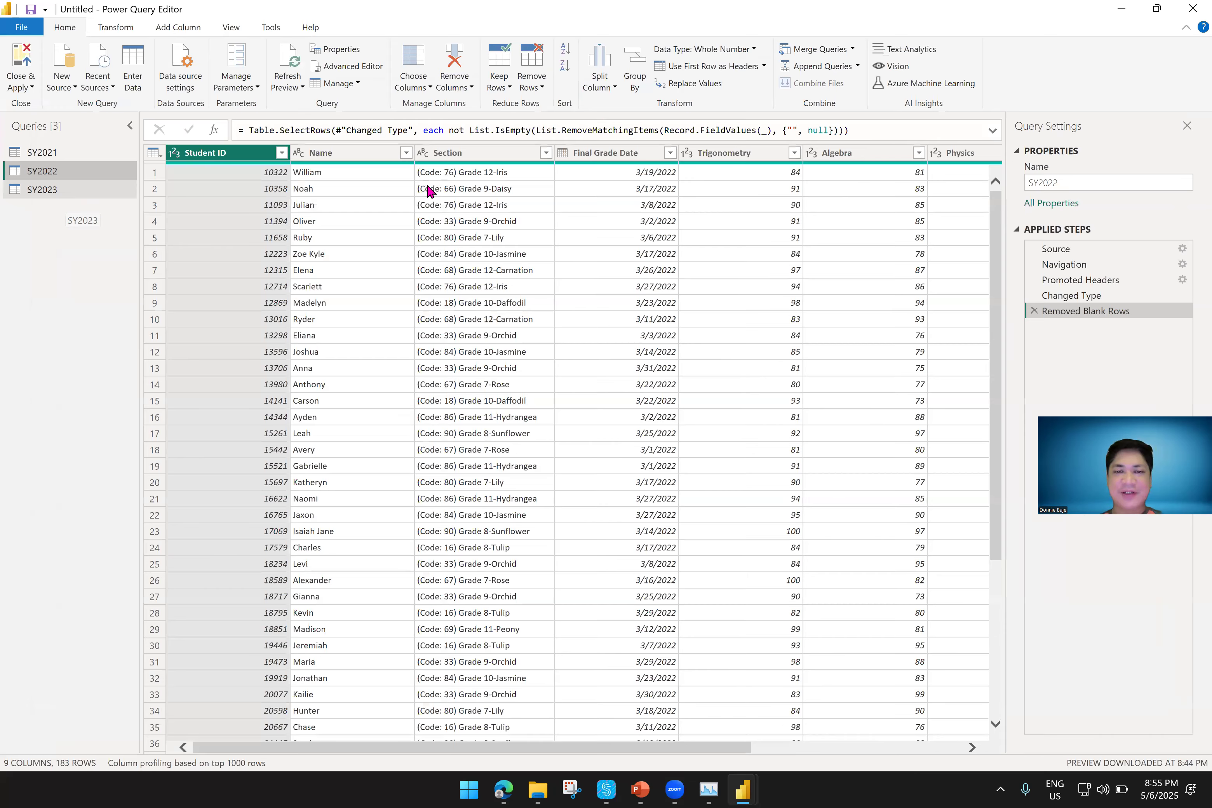
click(626, 154)
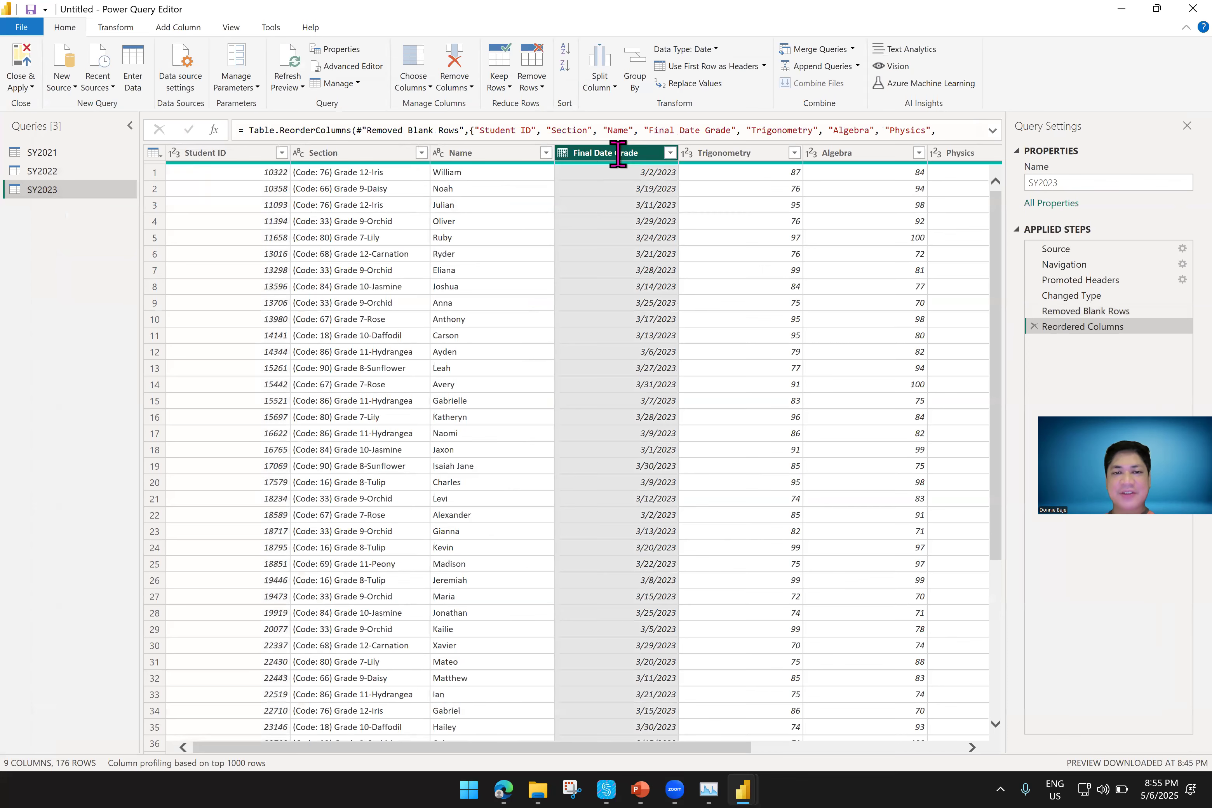
double_click(610, 154)
key(Delete)
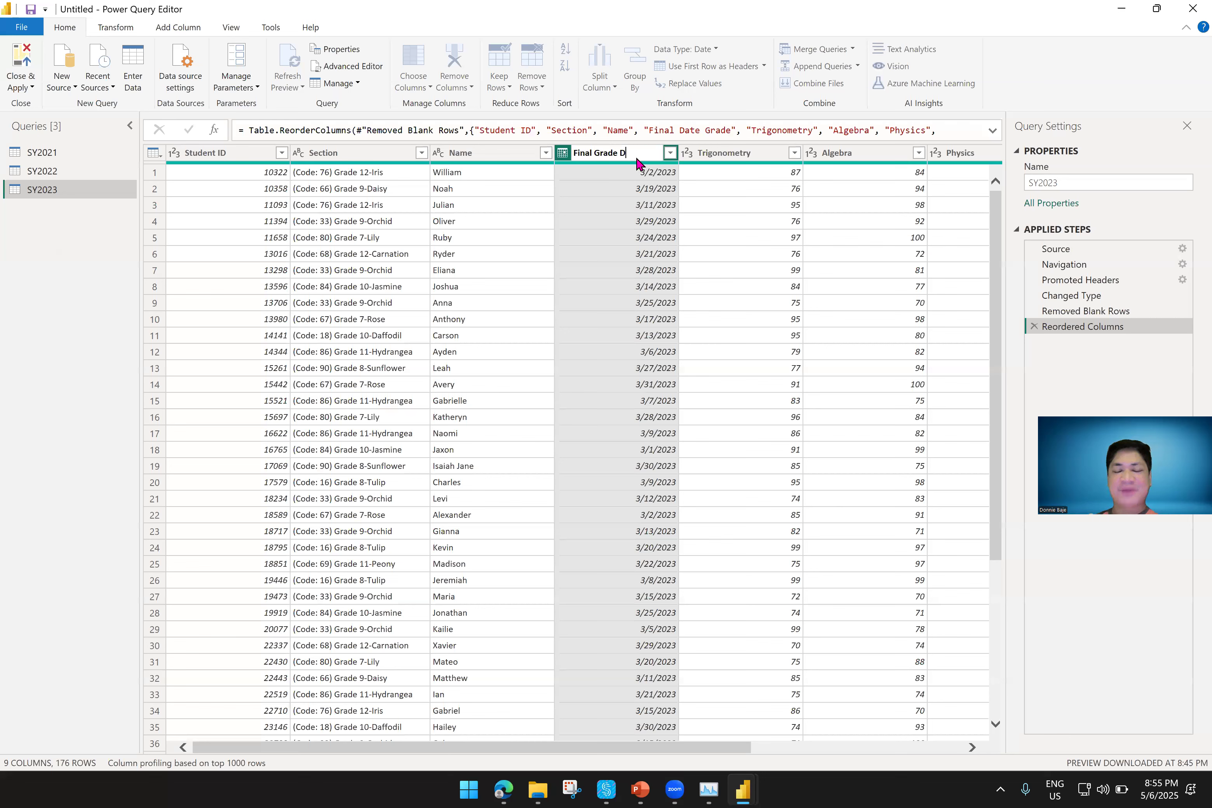
text(Date)
key(Return)
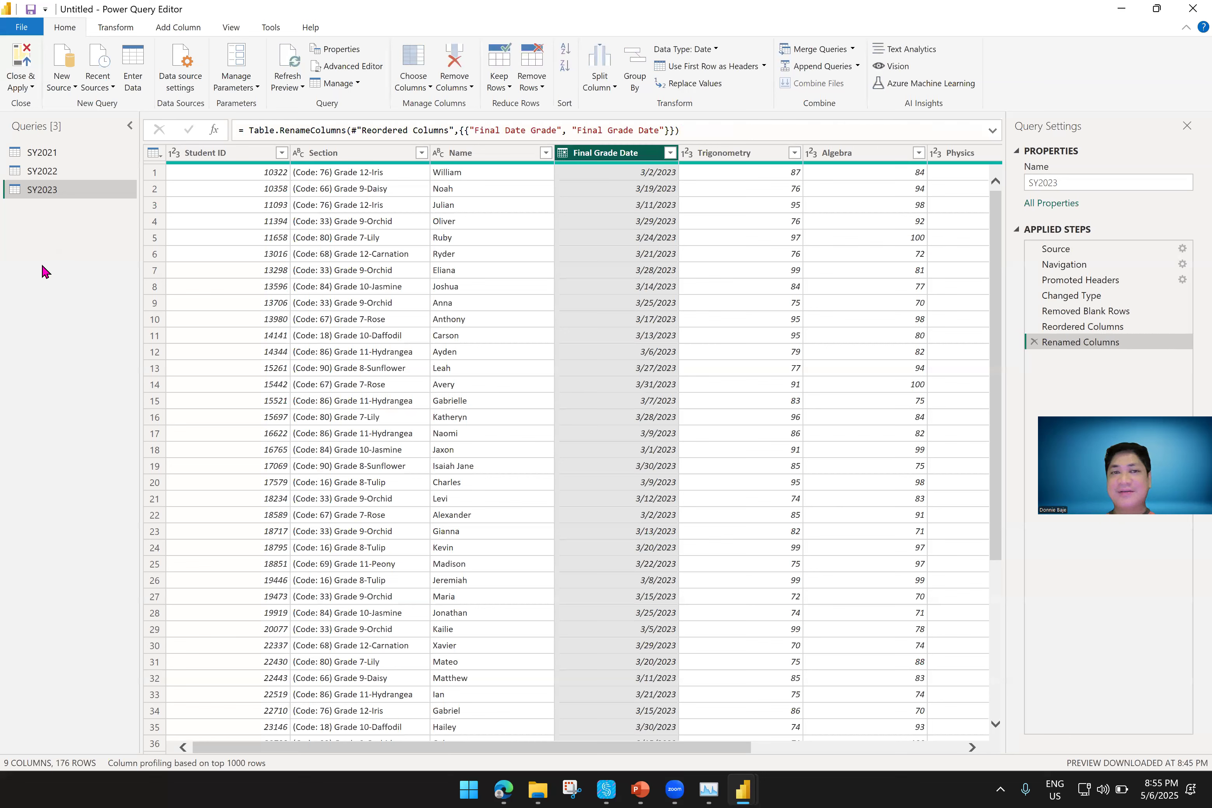
Append SY2023, SY2021 and SY2022, in that order, as a new query with the three-or-more-tables option, and check its columns
click(858, 66)
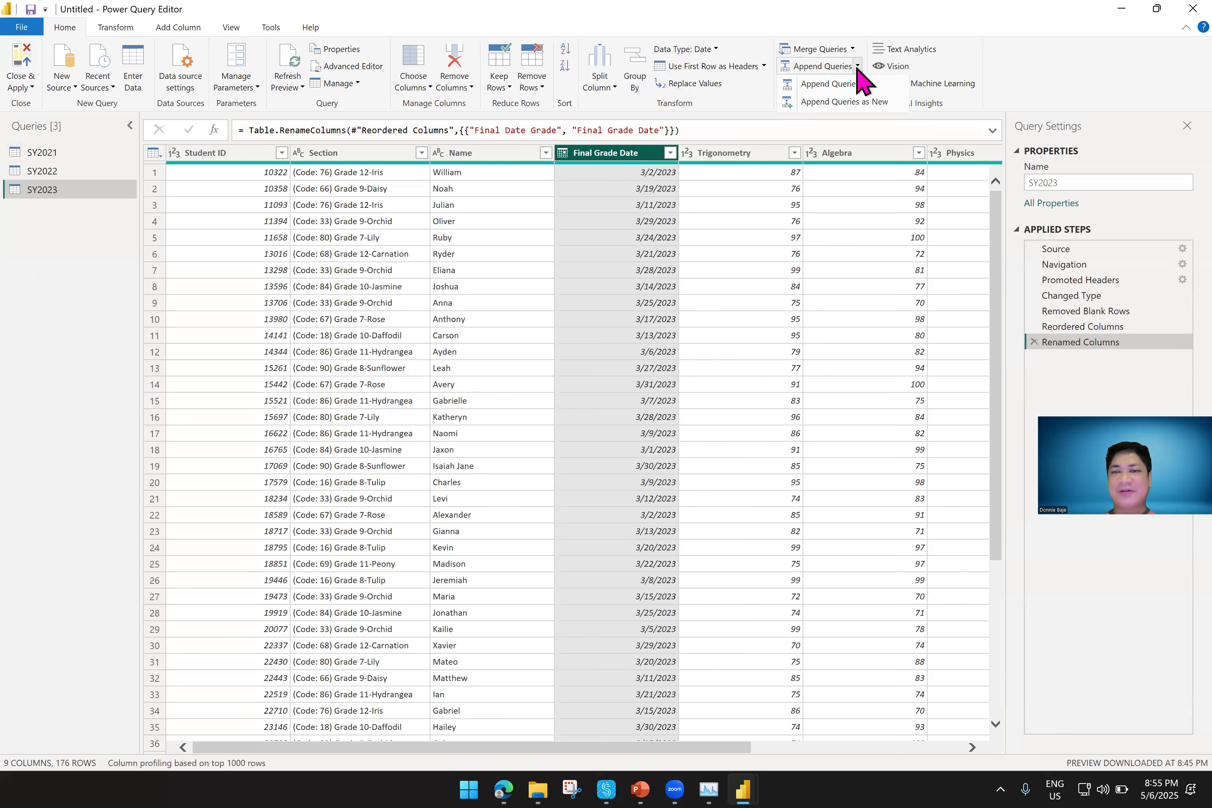
click(880, 102)
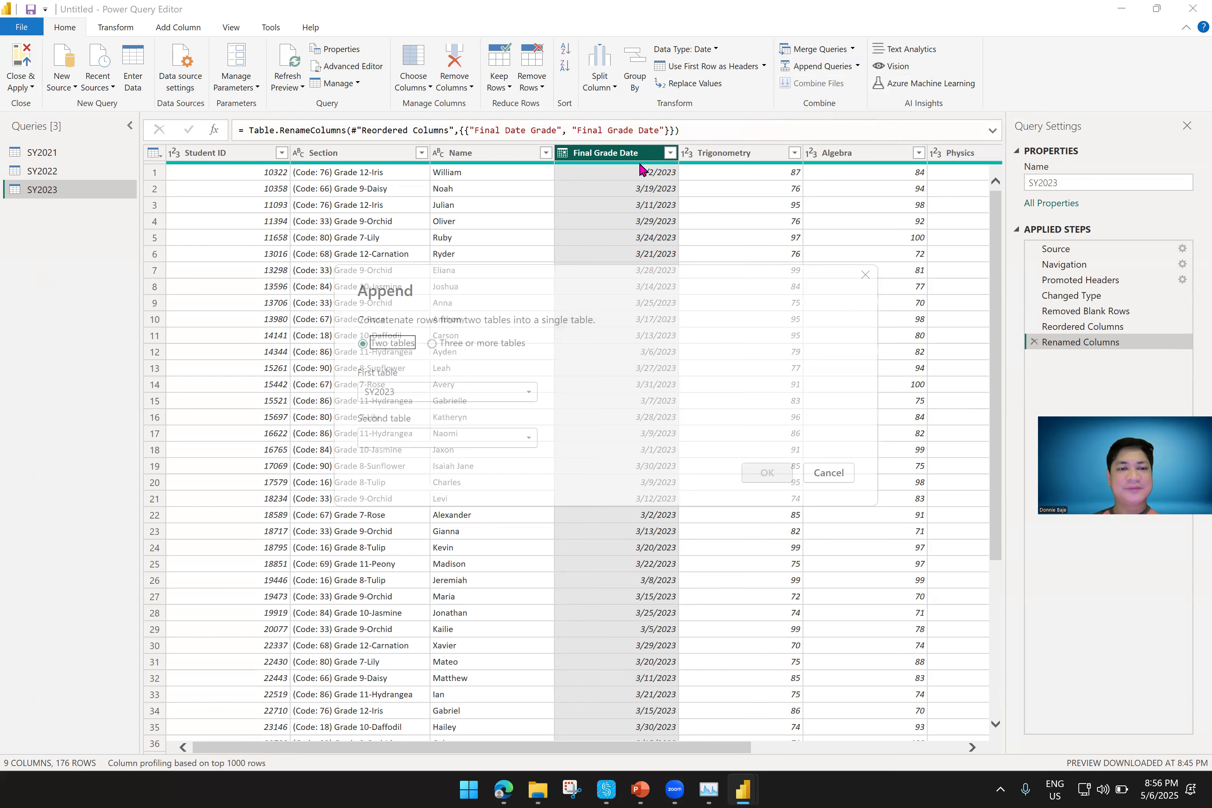
click(463, 344)
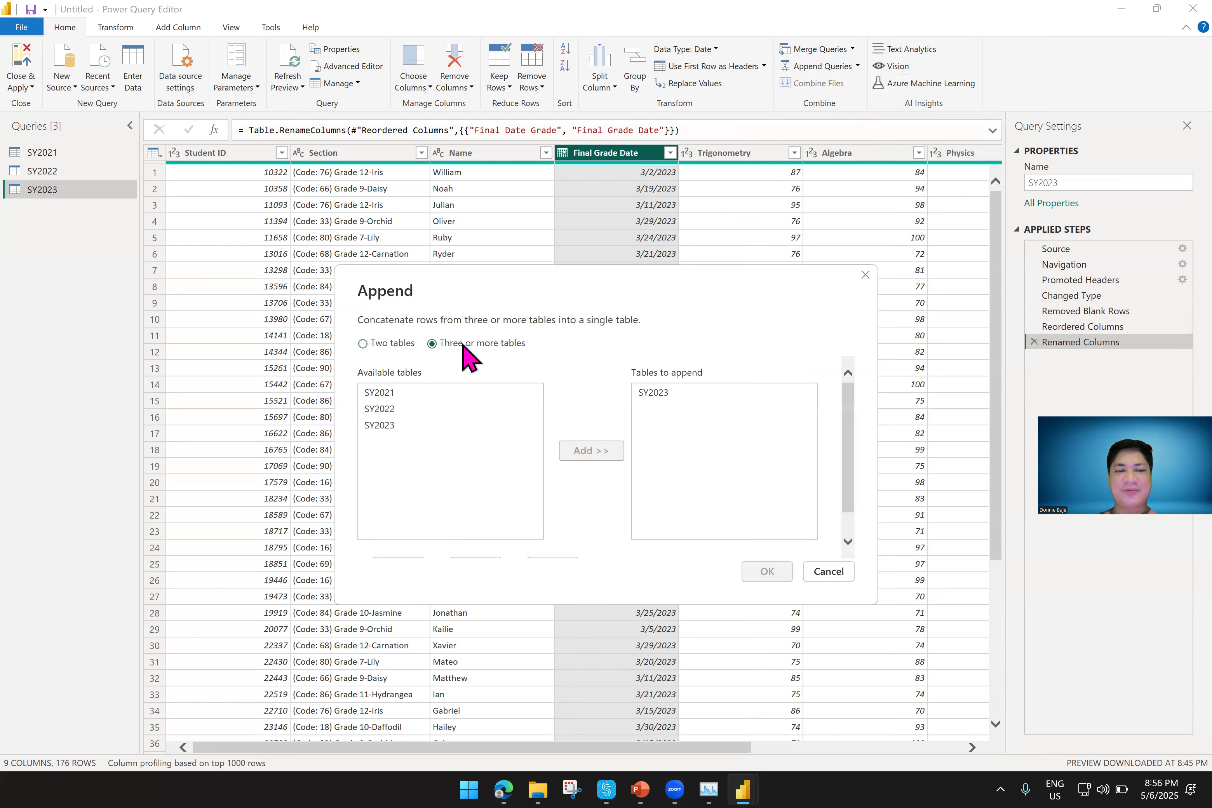
click(412, 393)
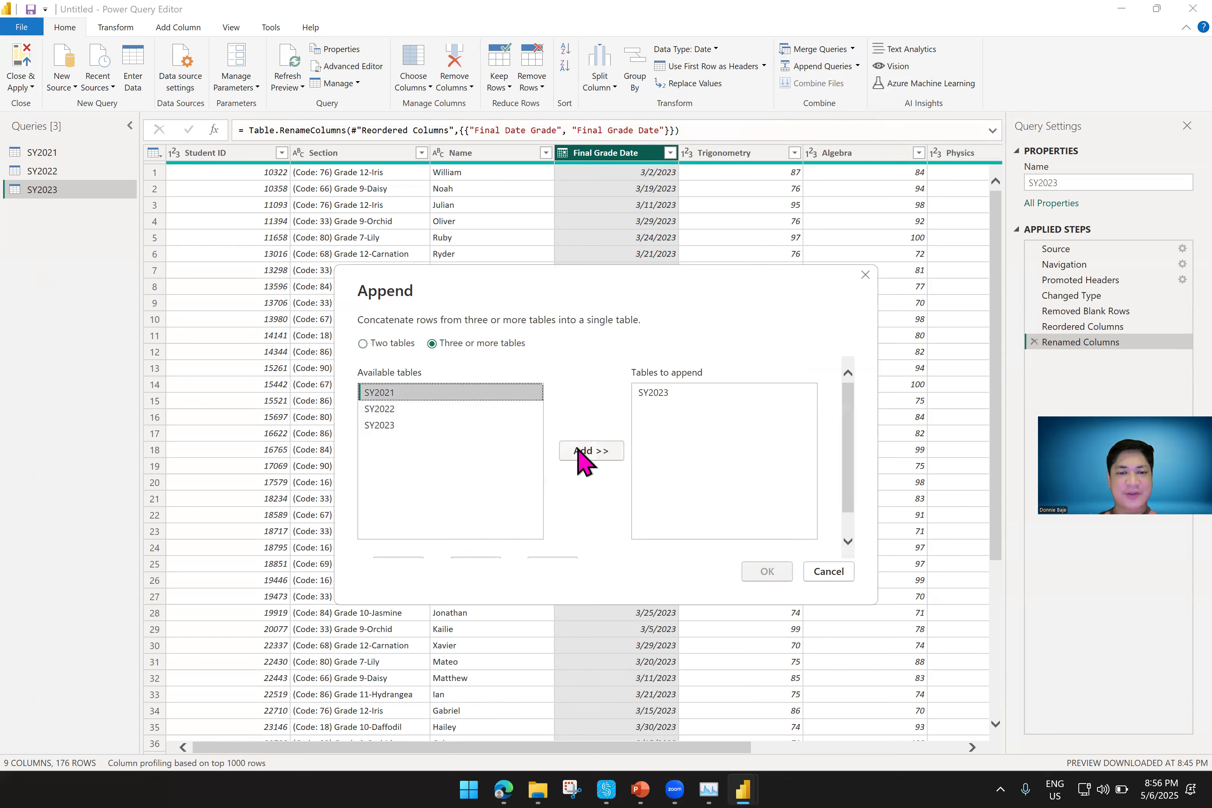
click(590, 451)
click(454, 410)
click(570, 459)
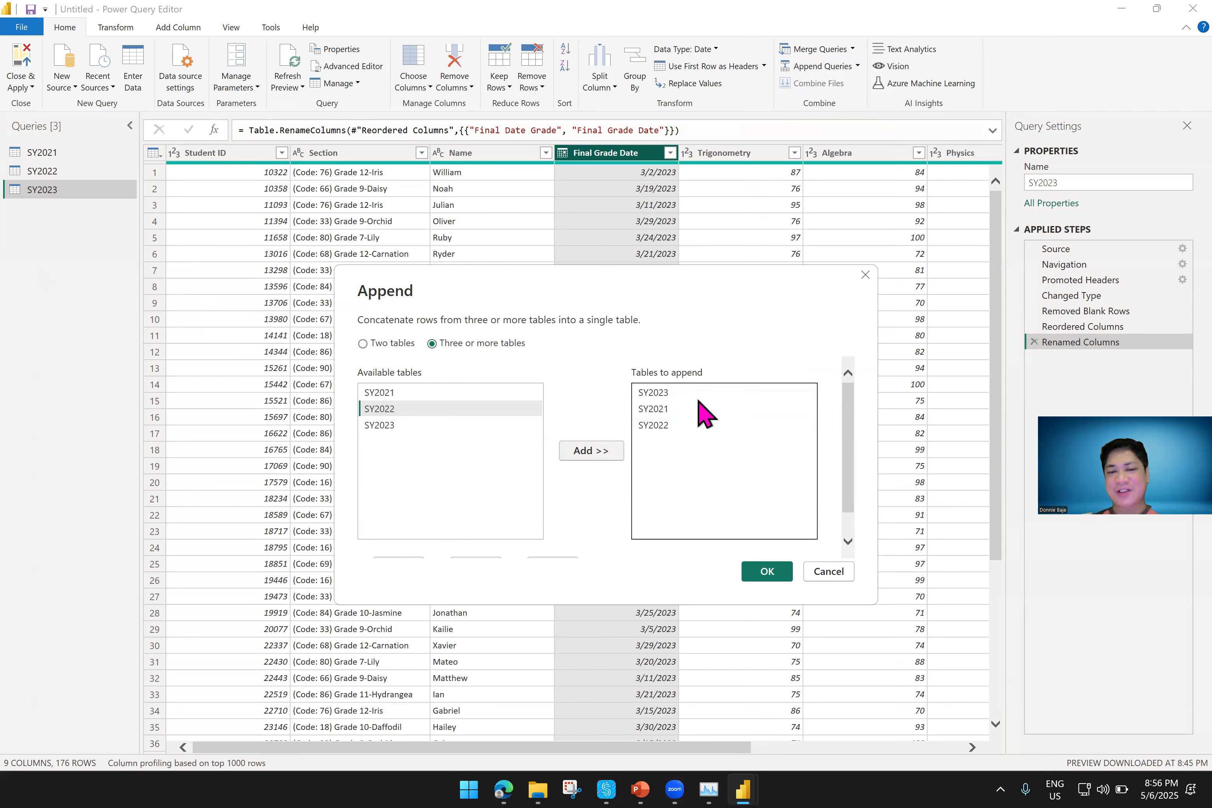
click(766, 572)
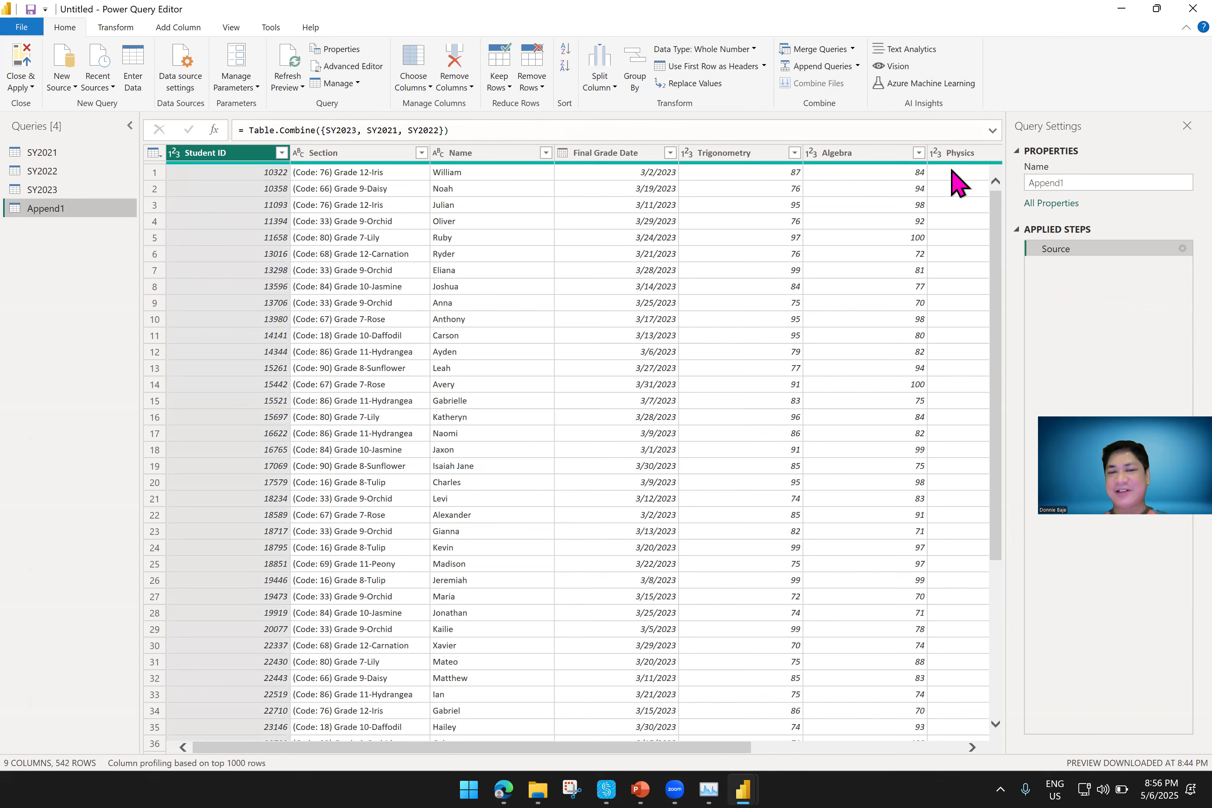
click(943, 749)
drag(943, 751, 868, 763)
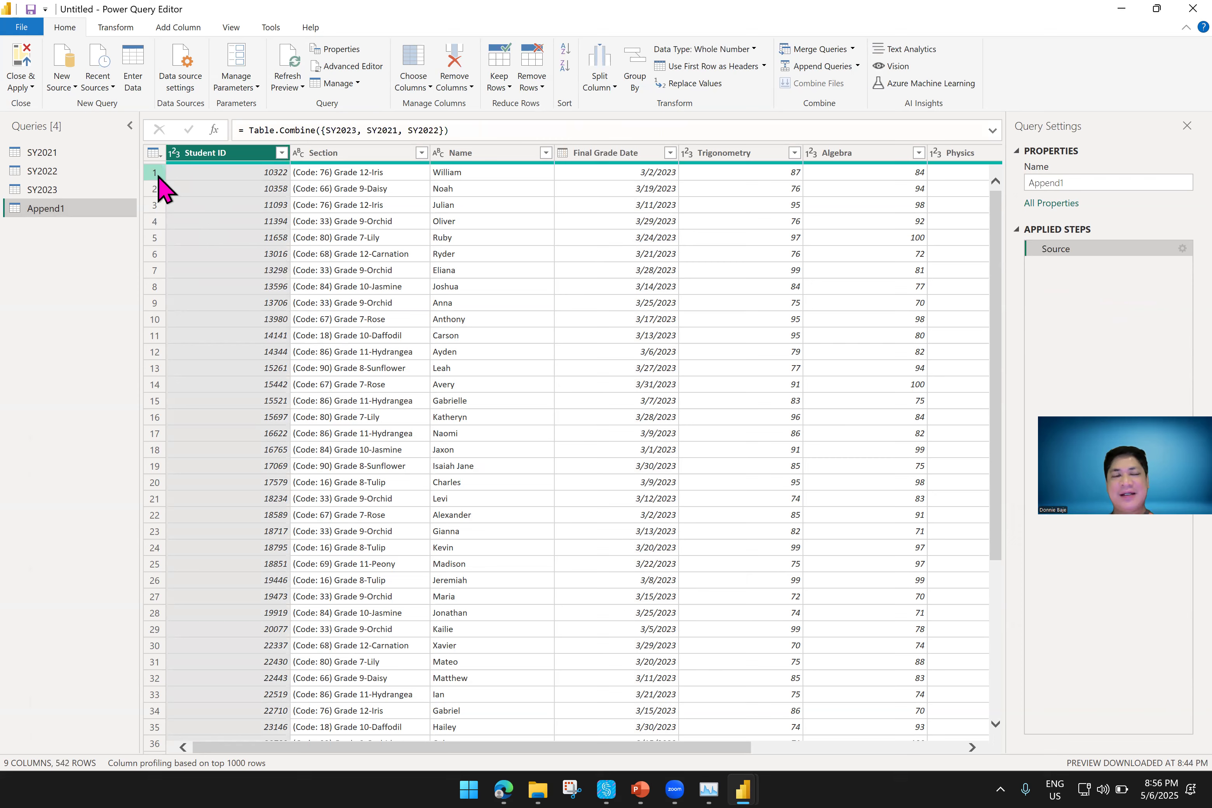
Look through the SY2021, SY2022 and SY2023 source queries and try to delete the SY2021 query
click(90, 159)
click(61, 170)
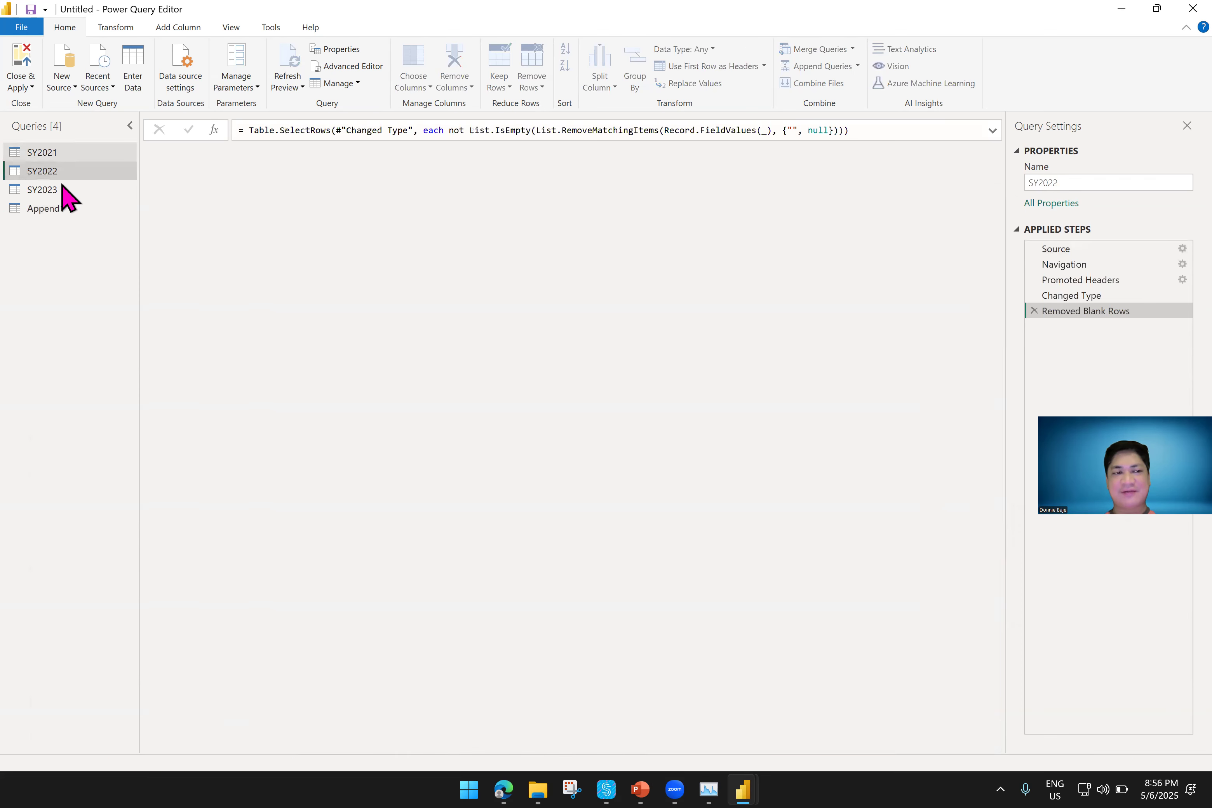
click(61, 185)
click(59, 152)
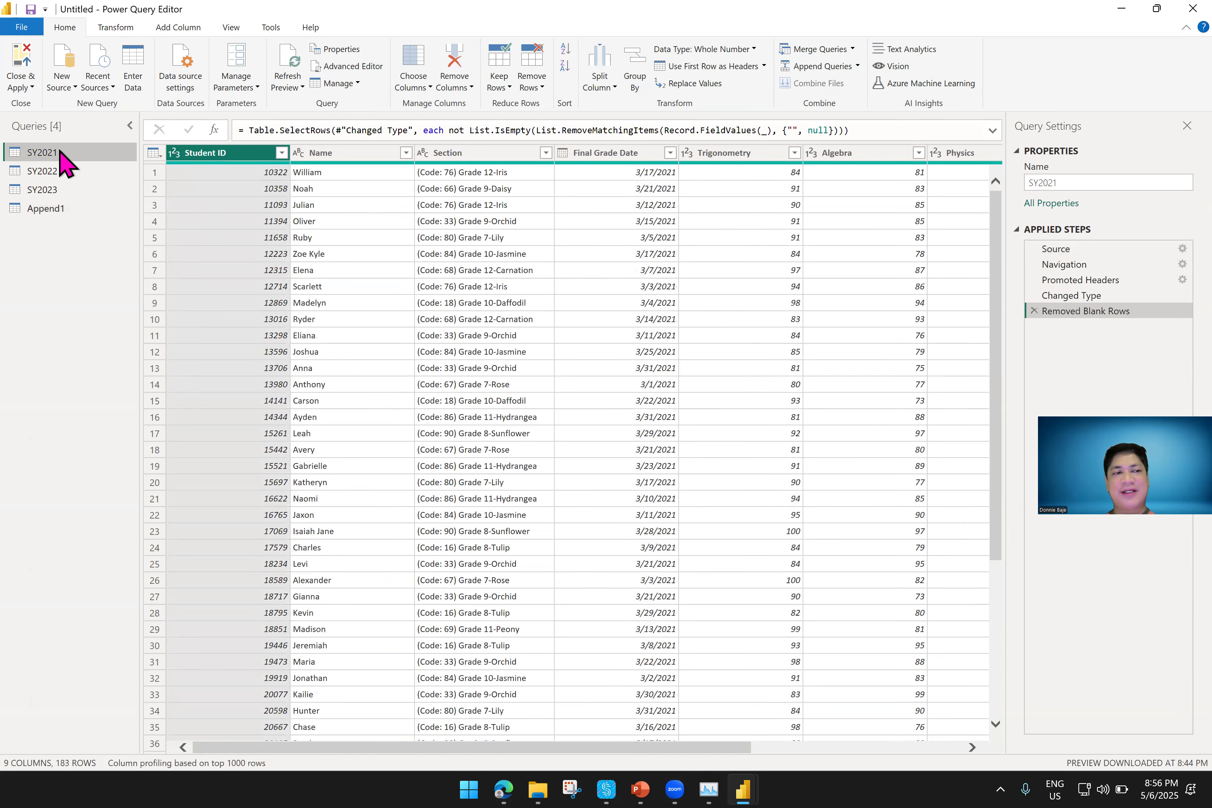
right_click(60, 151)
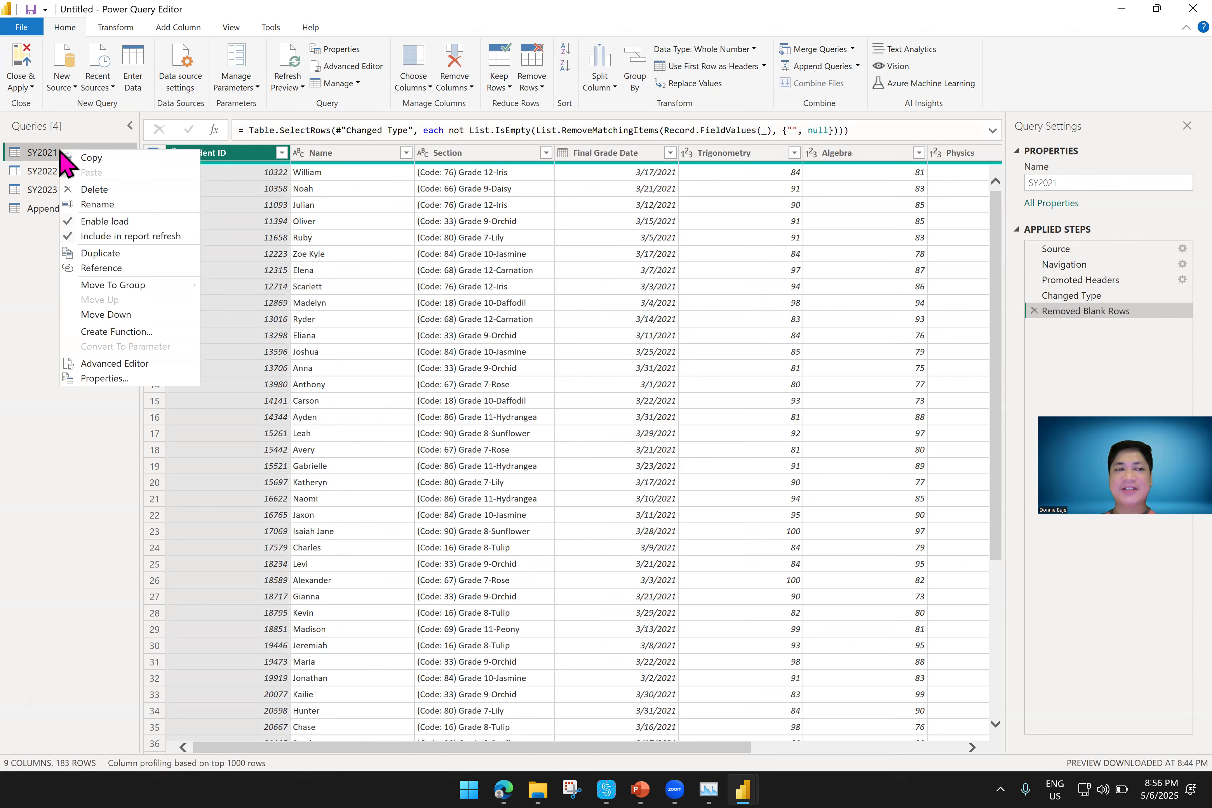
click(94, 189)
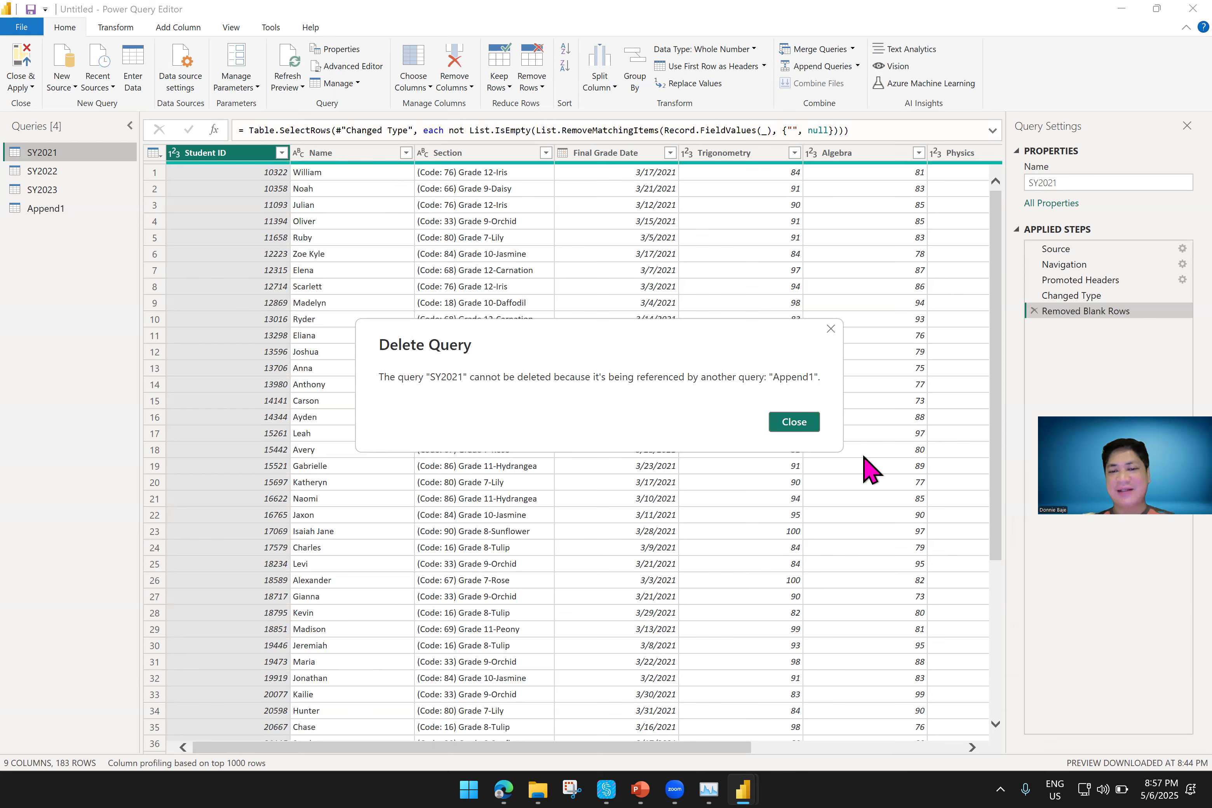
click(809, 425)
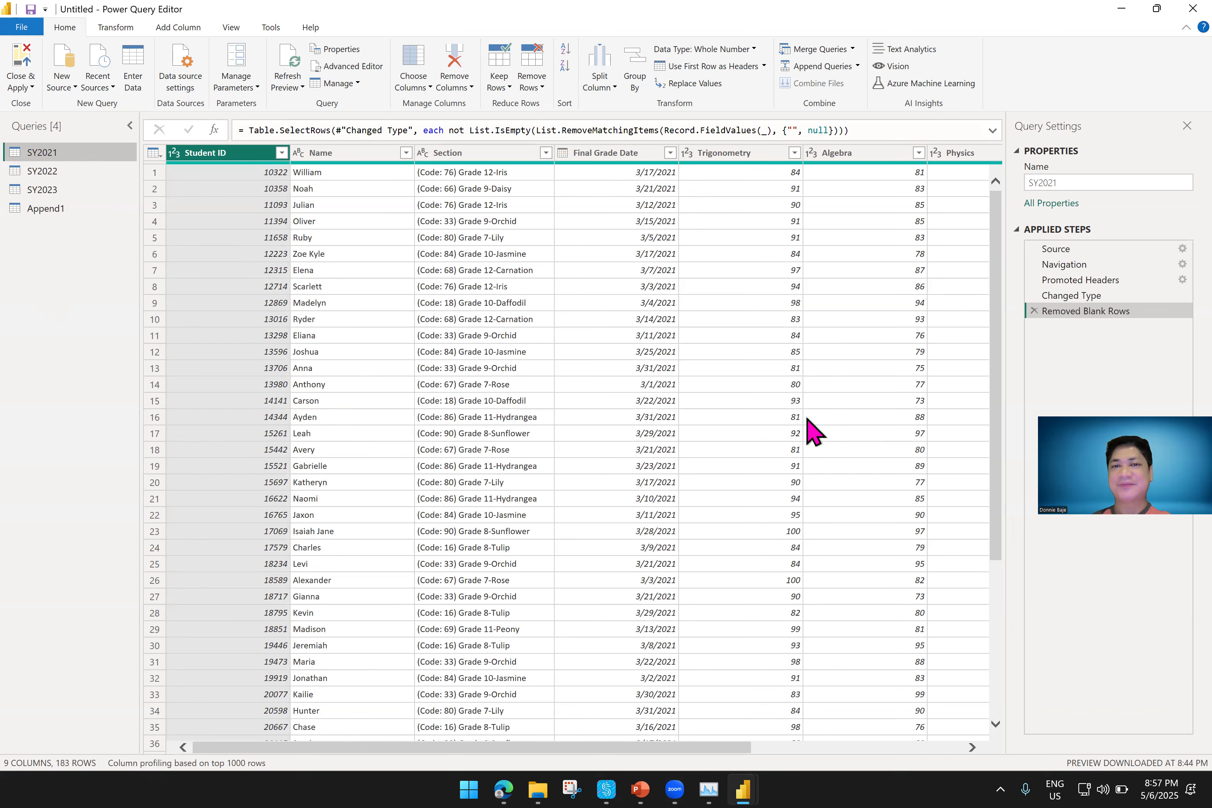
Return to the Append1 query, then close the query editor and apply all queries to the data model
click(47, 209)
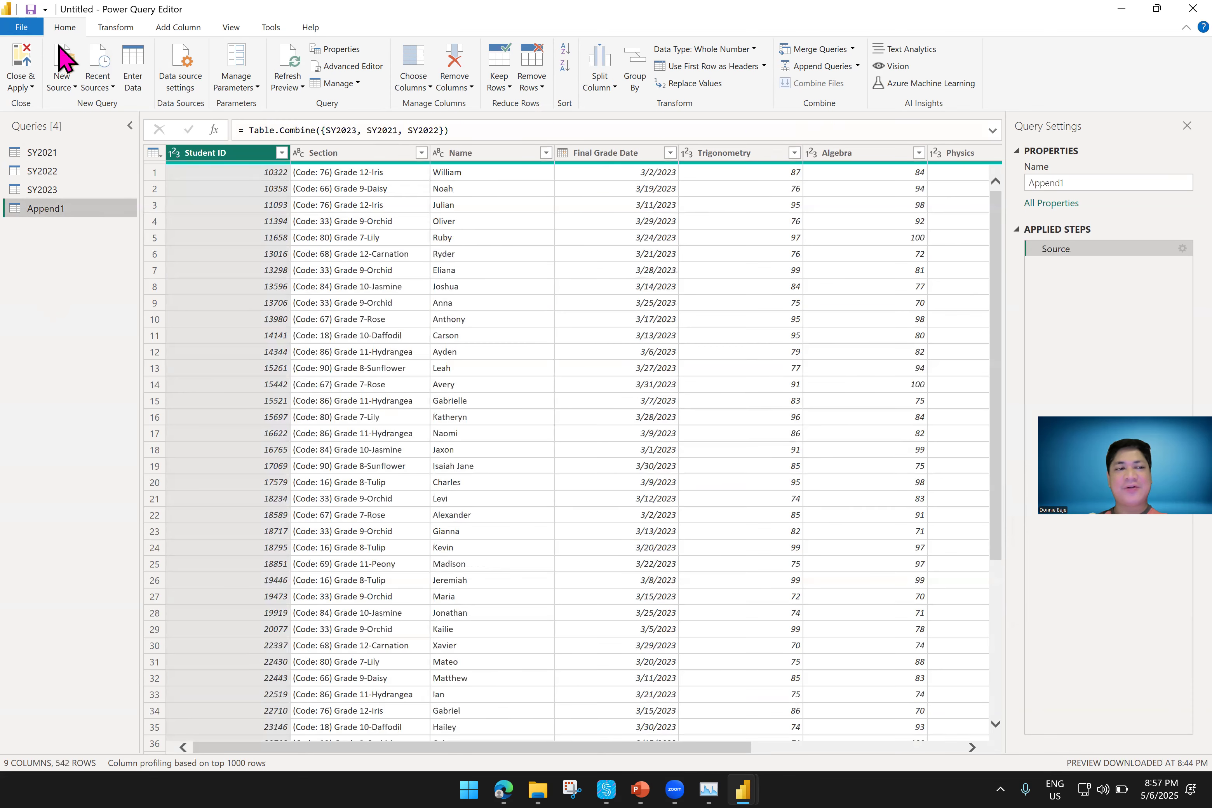
click(32, 54)
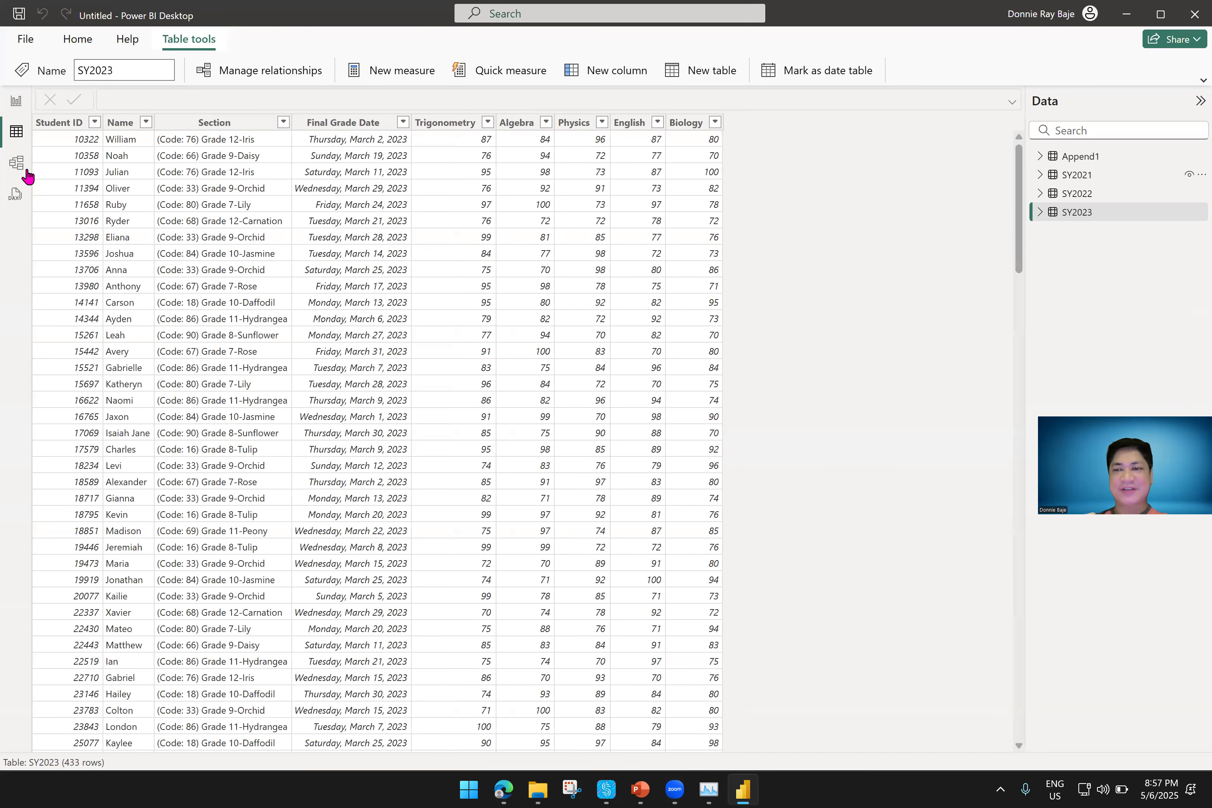
Hide the SY2021, SY2022 and SY2023 tables from report view, keeping Append1 available
click(1098, 180)
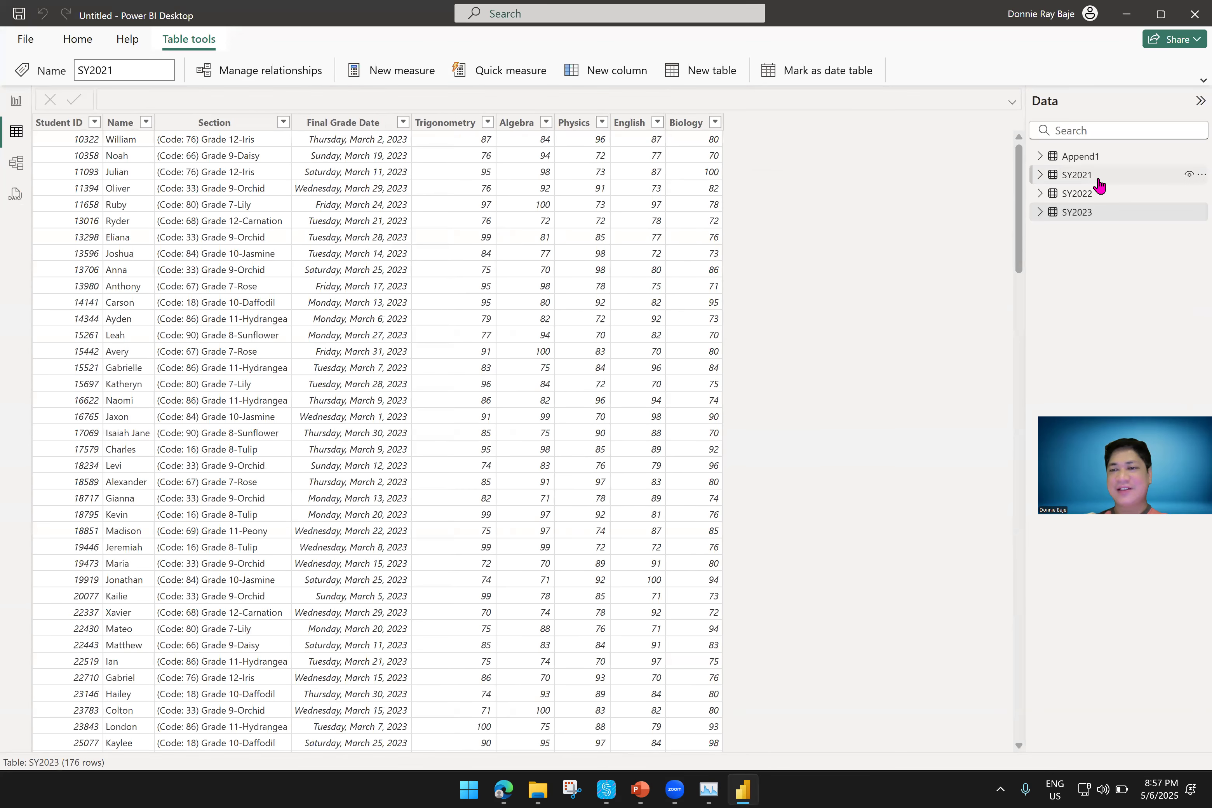
click(1099, 195)
click(1097, 184)
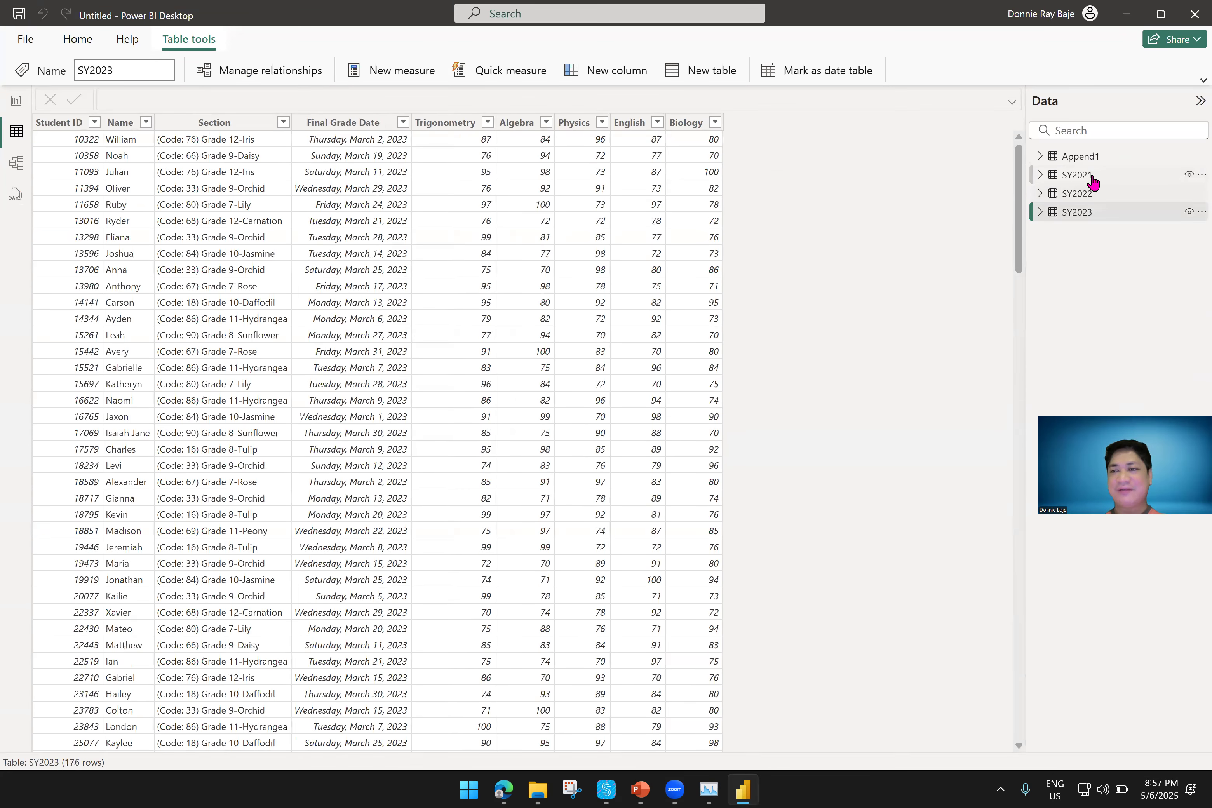
click(1163, 194)
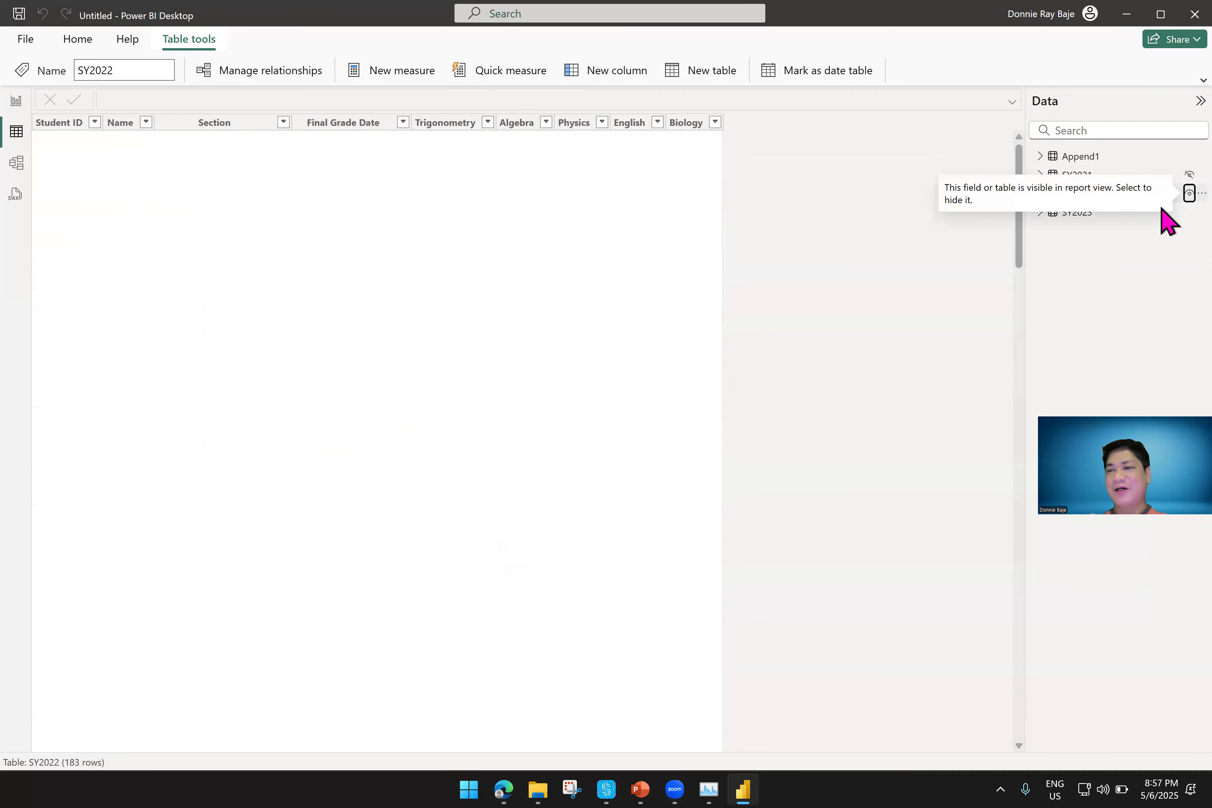
click(1173, 211)
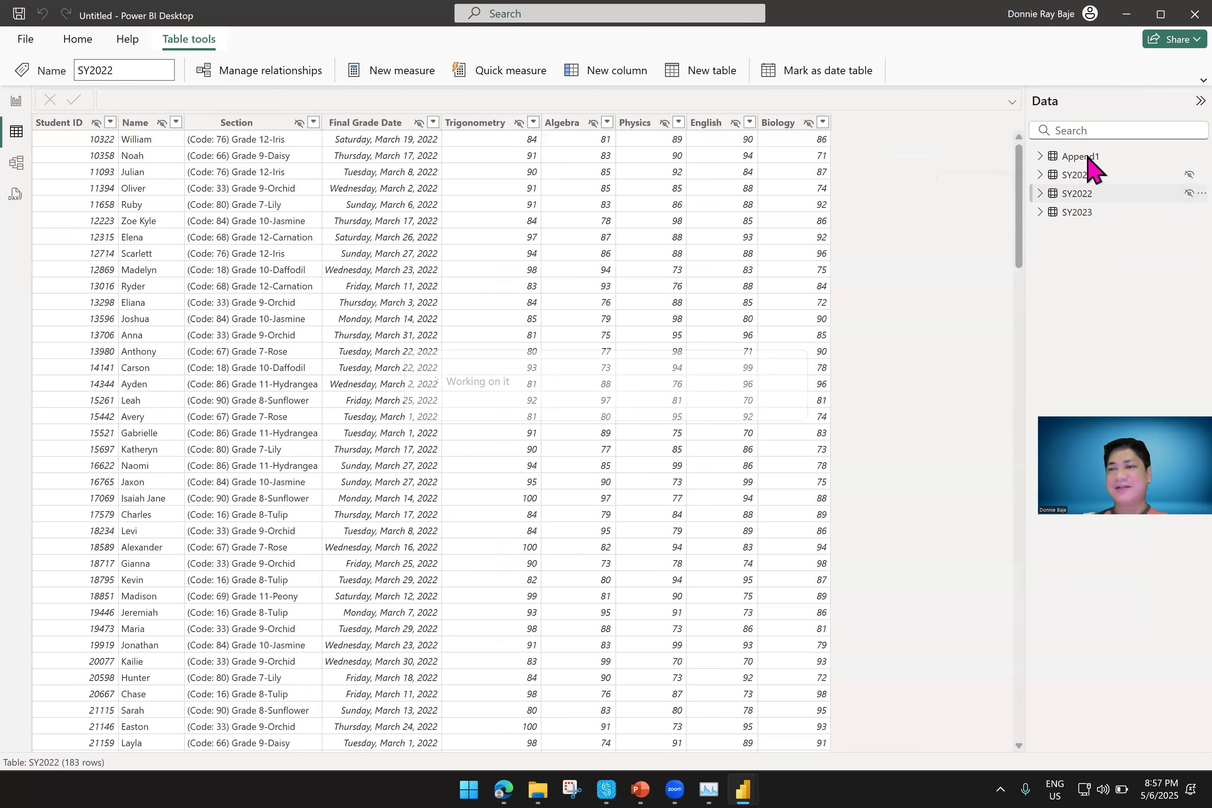
Examine the Append1 data, then check which tables appear in the model view and report view, returning to the table view
click(1088, 163)
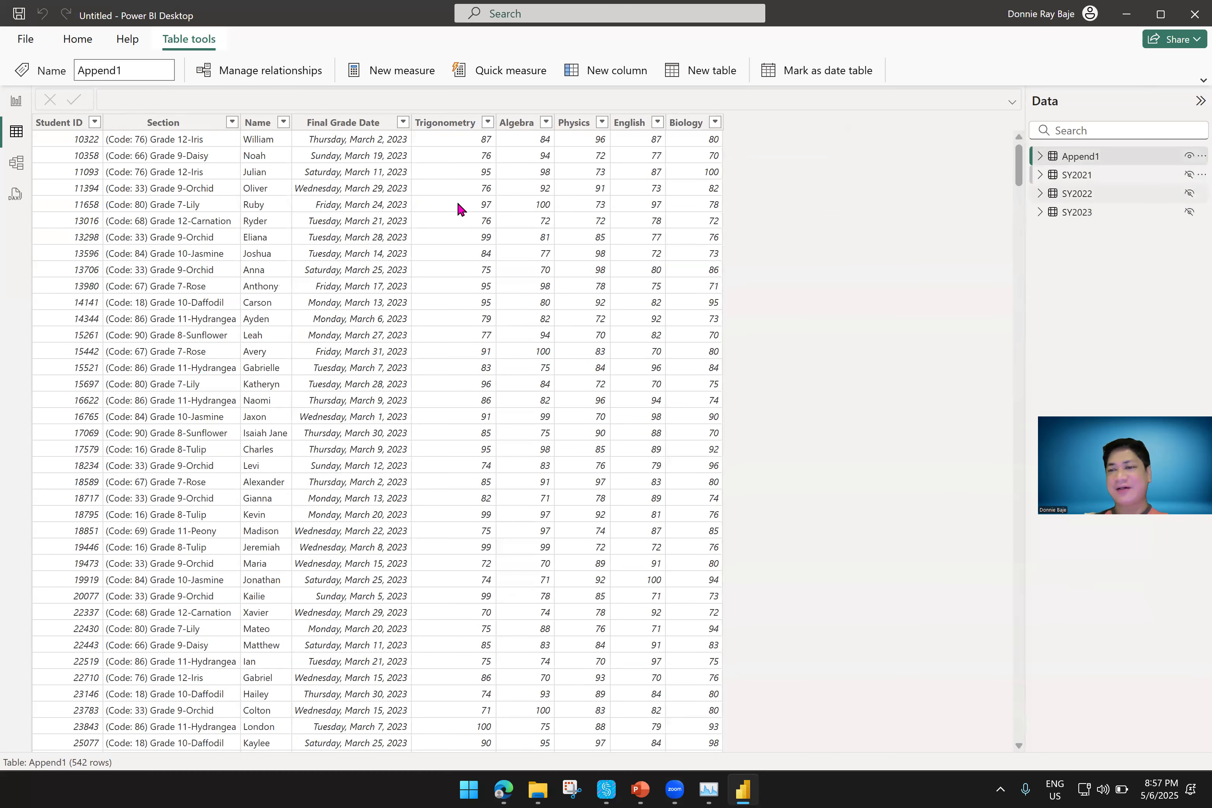
click(14, 169)
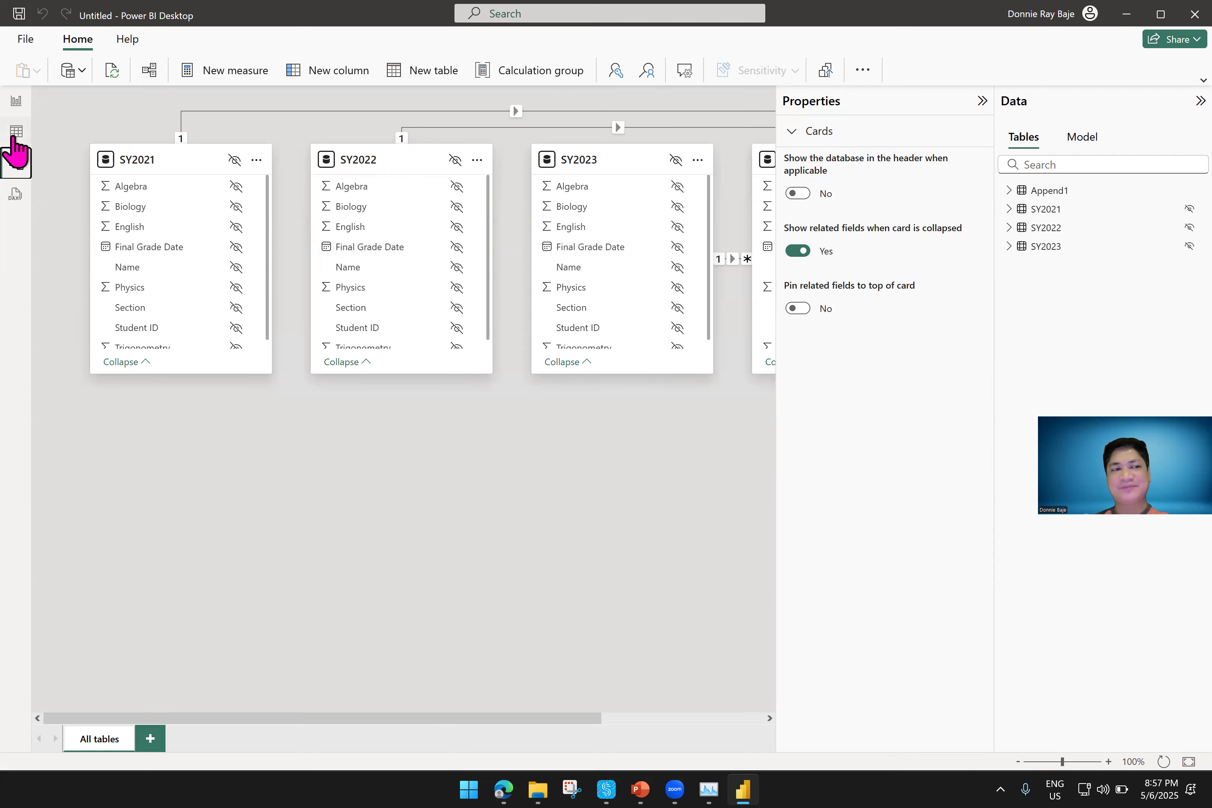
click(17, 130)
click(16, 101)
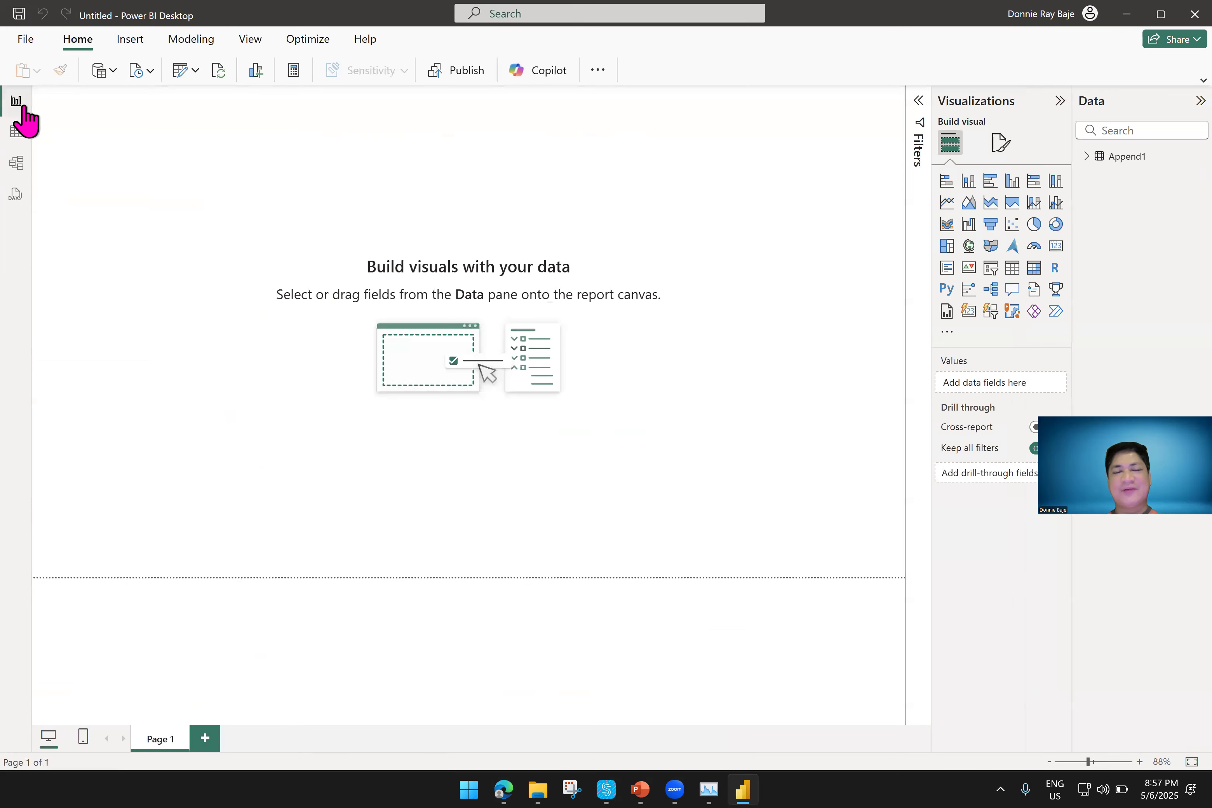
click(17, 135)
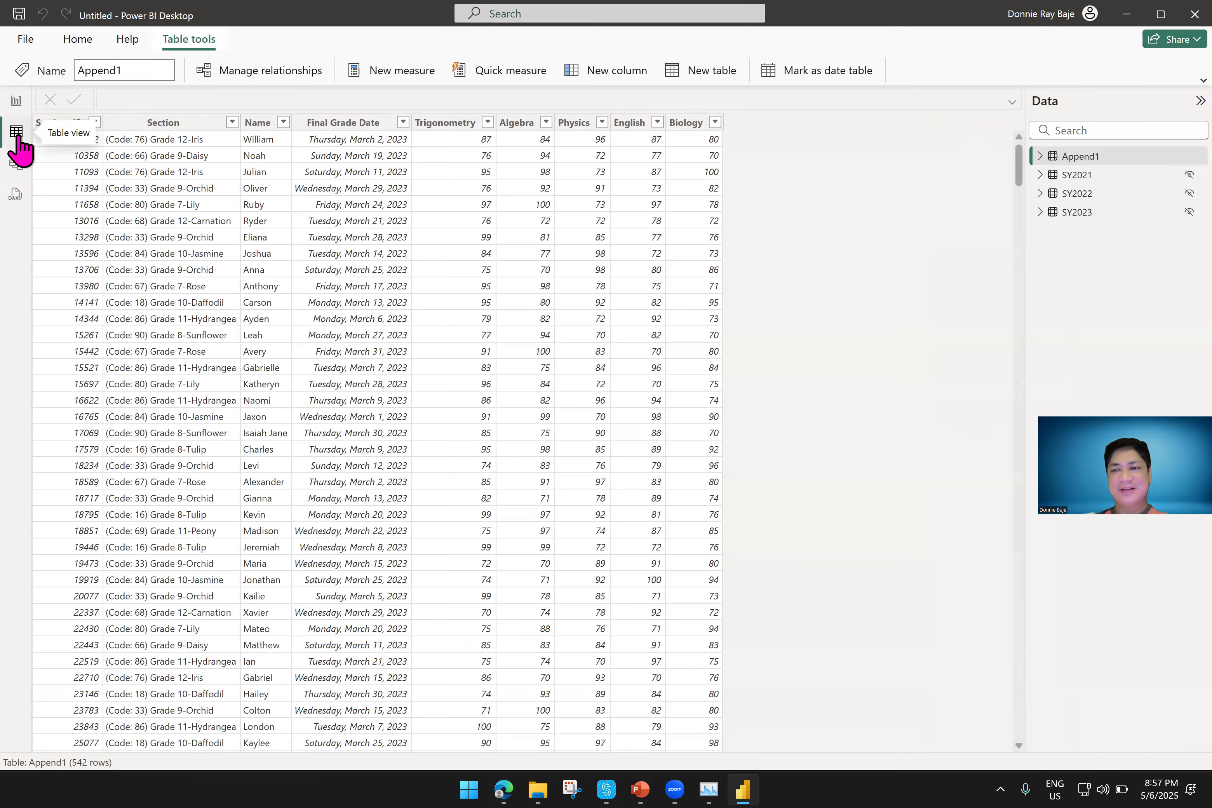